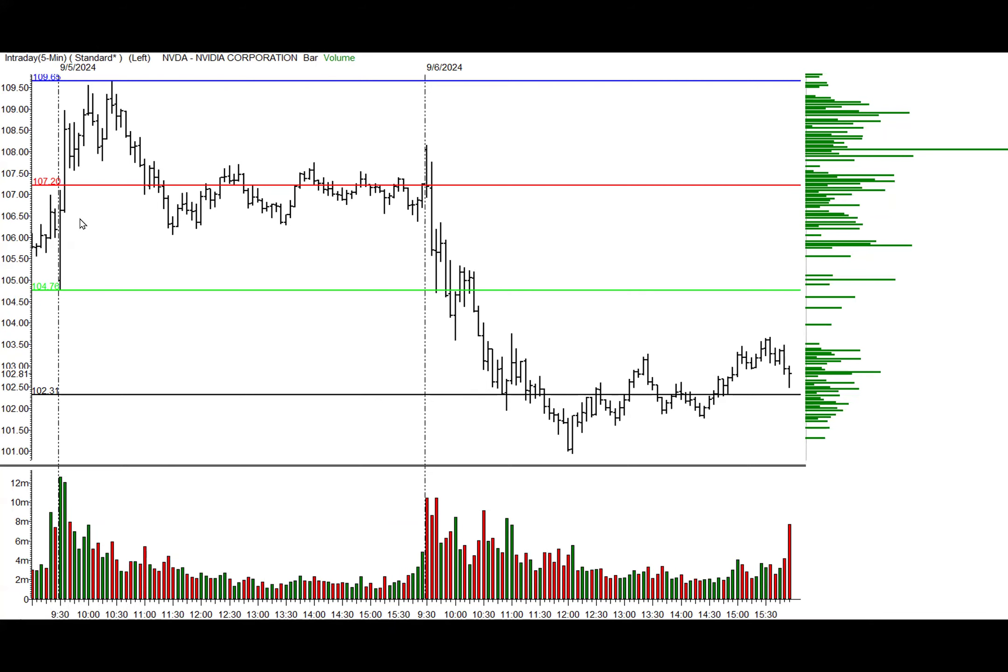
Outline the 107.20, 109.65, 104.76 and 102.31 horizontal levels on the NVDA chart with red rectangles from 9/6/2024 onward.
{"action": "mouse_move", "coordinate": [422, 177]}
{"action": "left_mouse_down"}
{"action": "mouse_move", "coordinate": [805, 153]}
{"action": "mouse_move", "coordinate": [793, 203]}
{"action": "mouse_move", "coordinate": [807, 198]}
{"action": "left_mouse_up"}
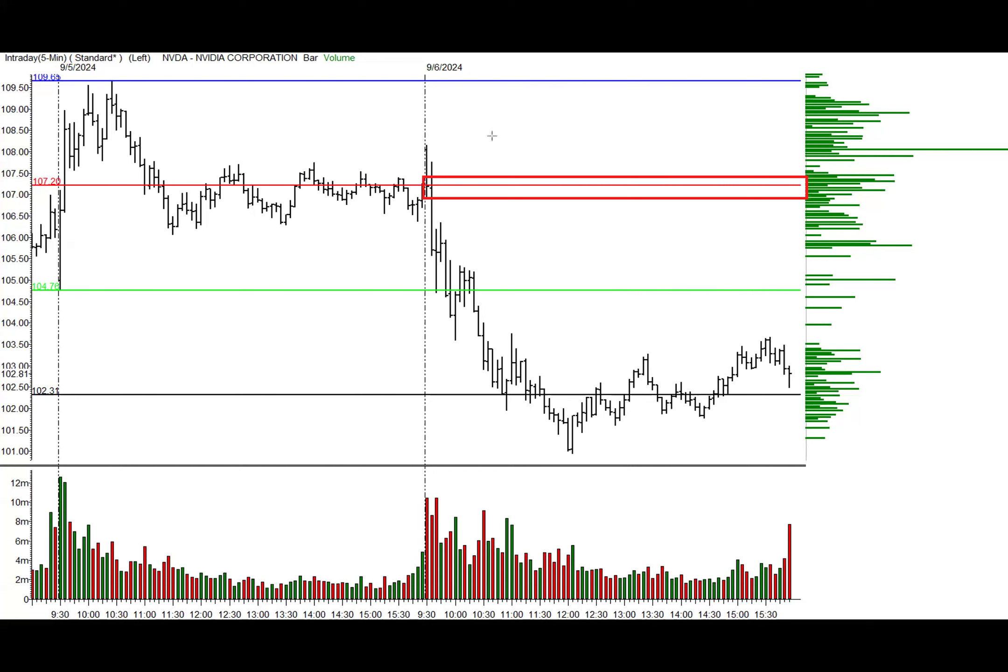
{"action": "left_click_drag", "start_coordinate": [413, 74], "coordinate": [798, 88]}
{"action": "left_click_drag", "start_coordinate": [422, 284], "coordinate": [806, 298]}
{"action": "left_click_drag", "start_coordinate": [407, 393], "coordinate": [802, 400]}
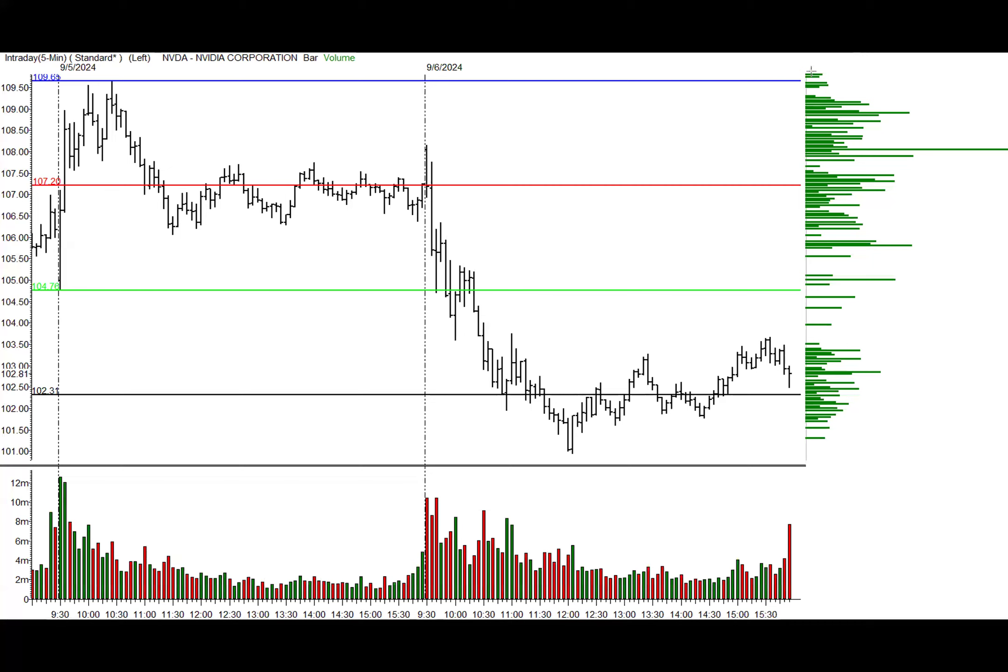
Outline the whole NVDA volume profile, its thin area near 103.75 and its cluster from about 103.4 to 101.7, and clear the marks.
{"action": "left_click_drag", "start_coordinate": [801, 70], "coordinate": [997, 482]}
{"action": "left_click_drag", "start_coordinate": [803, 326], "coordinate": [869, 343]}
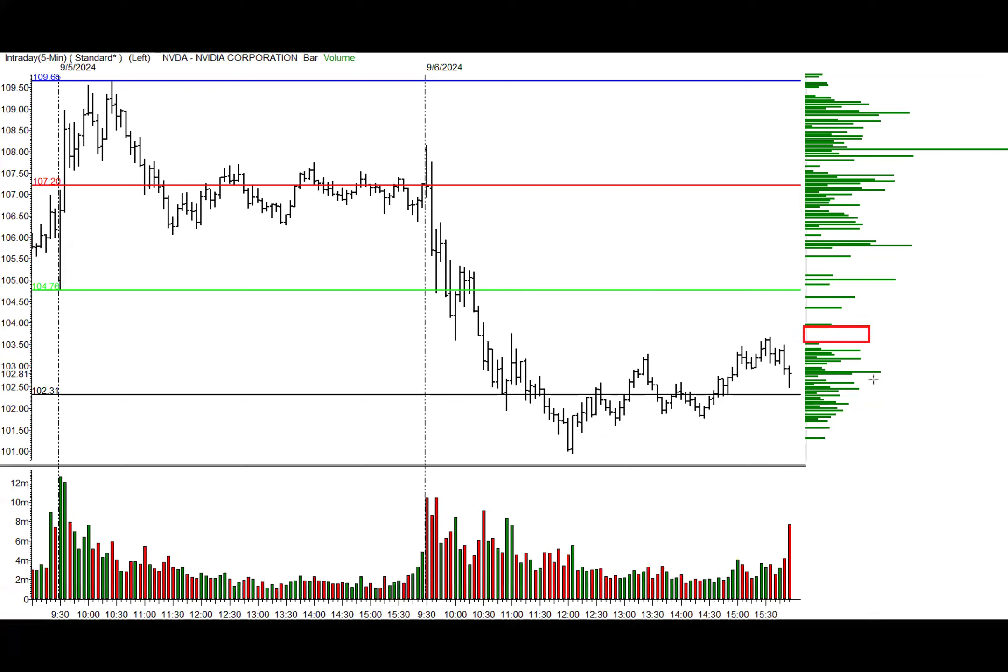
{"action": "left_click_drag", "start_coordinate": [804, 349], "coordinate": [859, 422]}
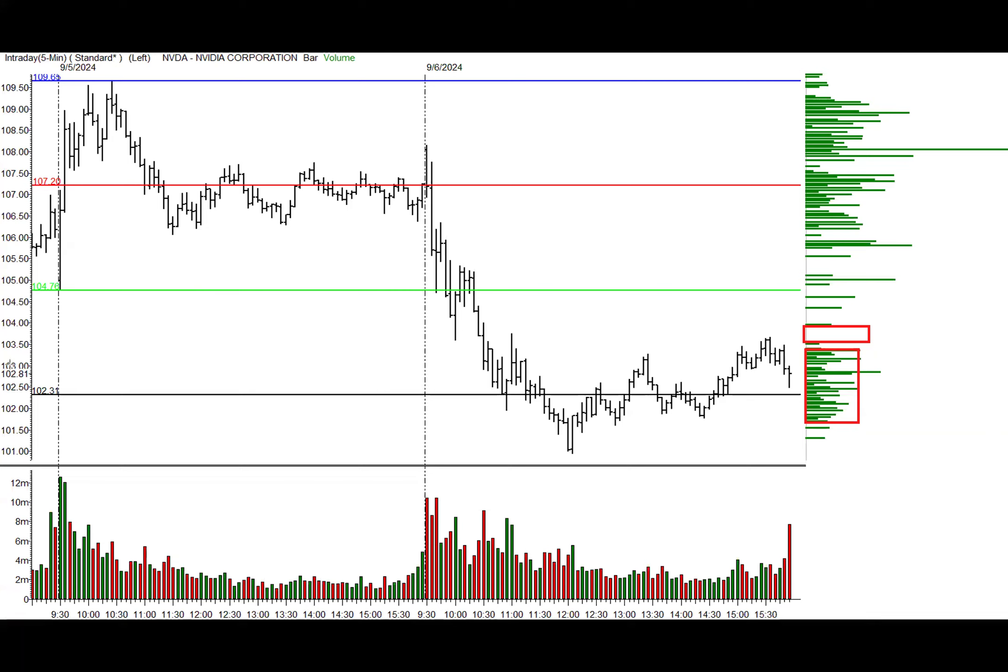
{"action": "key", "text": "Escape"}
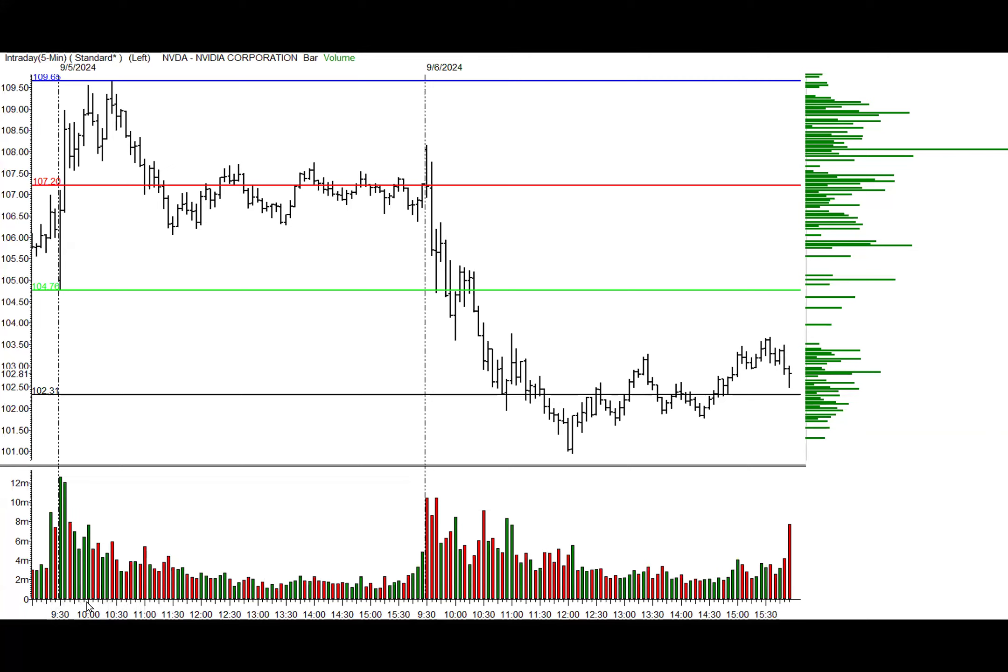
Switch between the NVDA slides without and with the dashed blue levels, ending on the one with the dashed levels.
{"action": "left_click", "coordinate": [895, 446]}
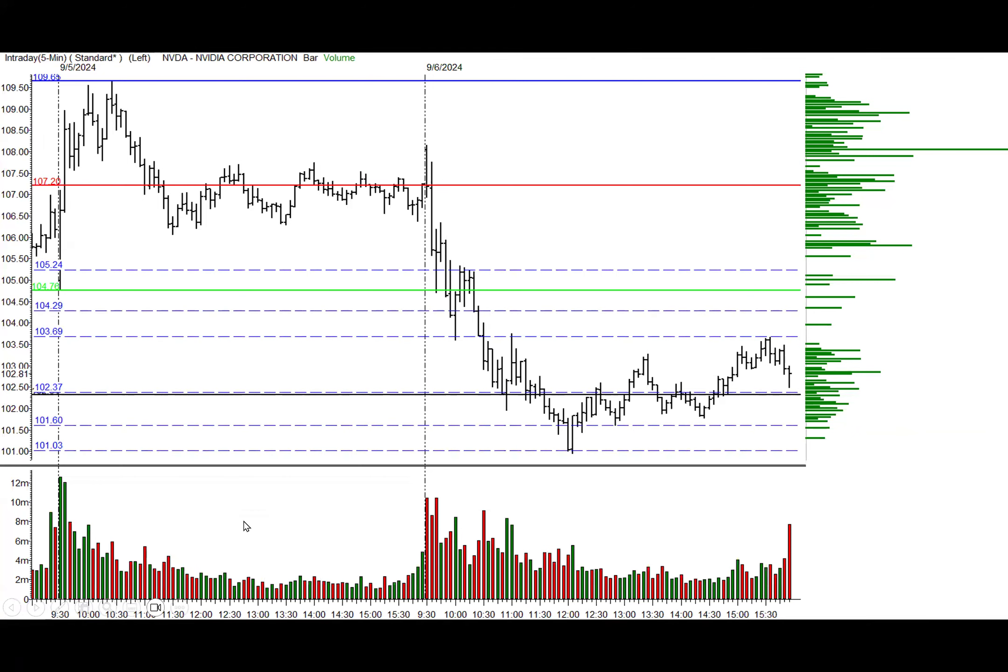
{"action": "left_click", "coordinate": [12, 608]}
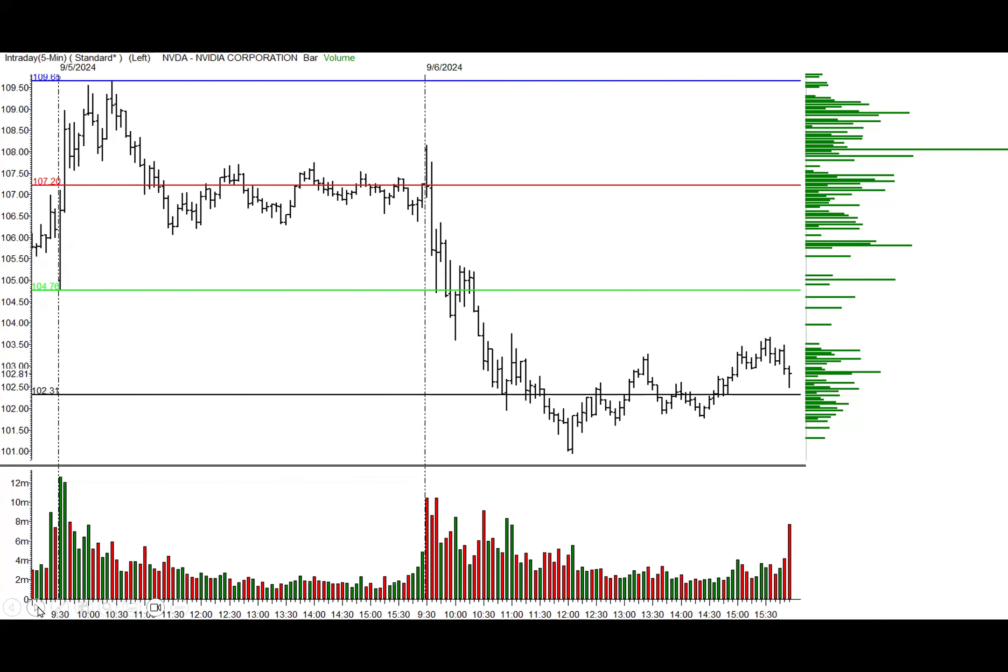
{"action": "left_click", "coordinate": [37, 608]}
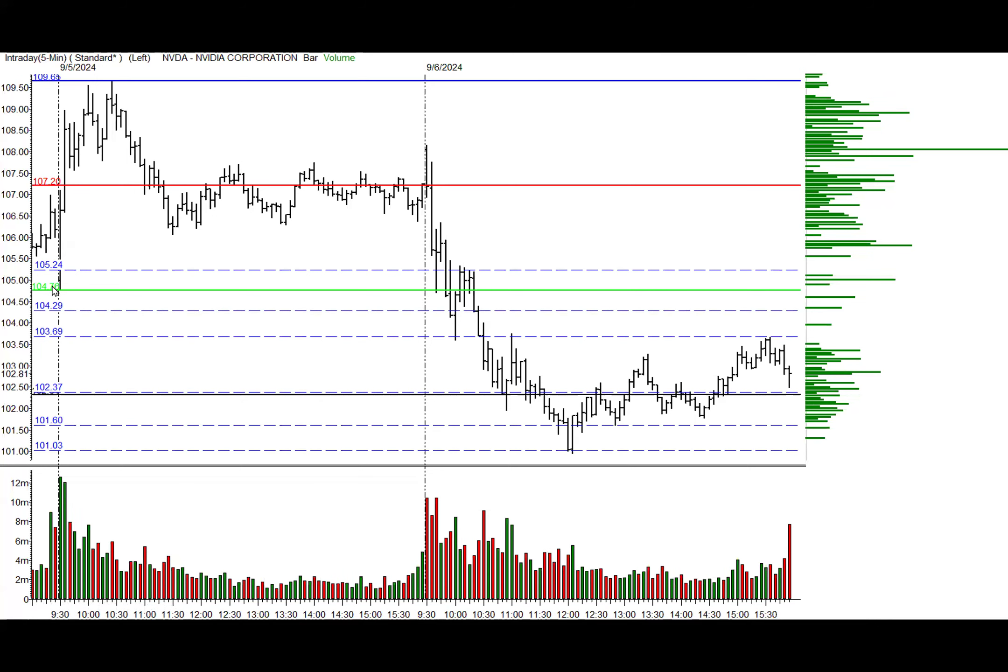
Outline the five NVDA volume profile zones between the dashed levels from 105.24 to 101.03 with red rectangles, and clear them.
{"action": "left_click_drag", "start_coordinate": [790, 269], "coordinate": [939, 309]}
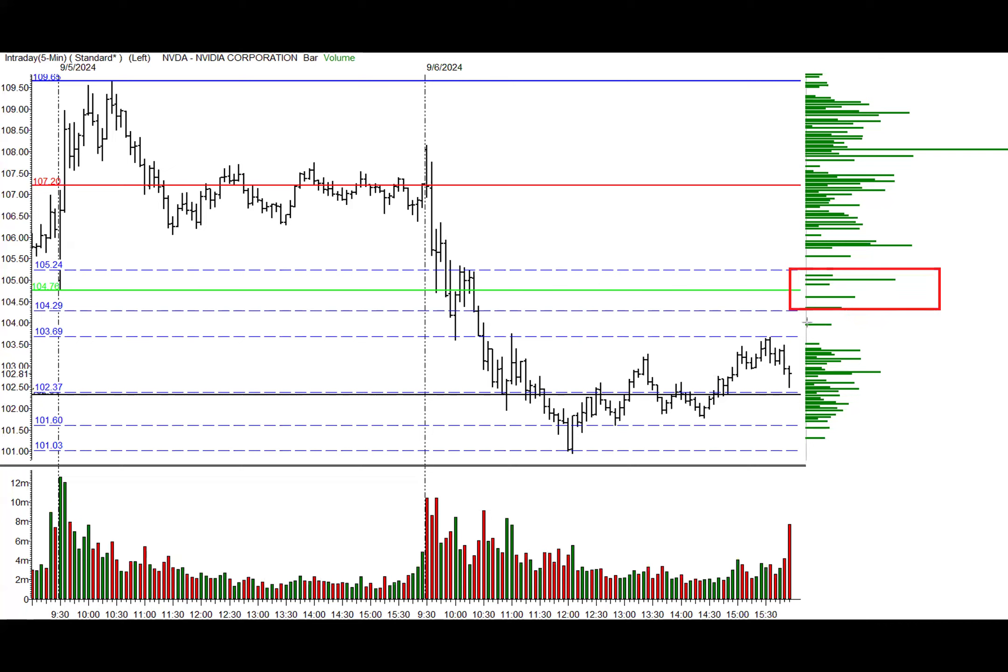
{"action": "left_click_drag", "start_coordinate": [790, 311], "coordinate": [915, 335]}
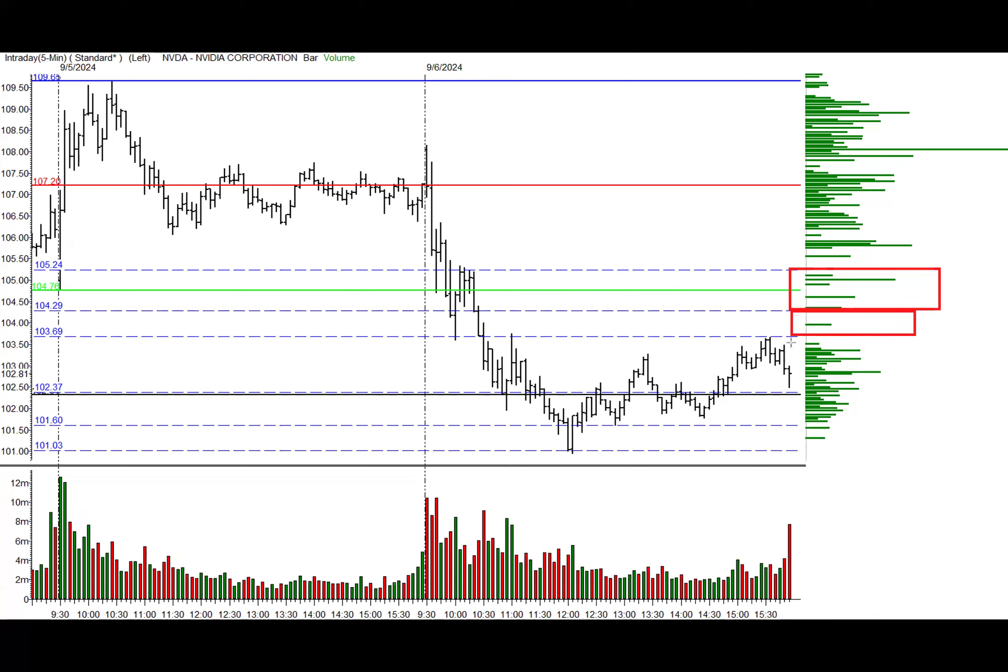
{"action": "left_click_drag", "start_coordinate": [792, 336], "coordinate": [959, 393]}
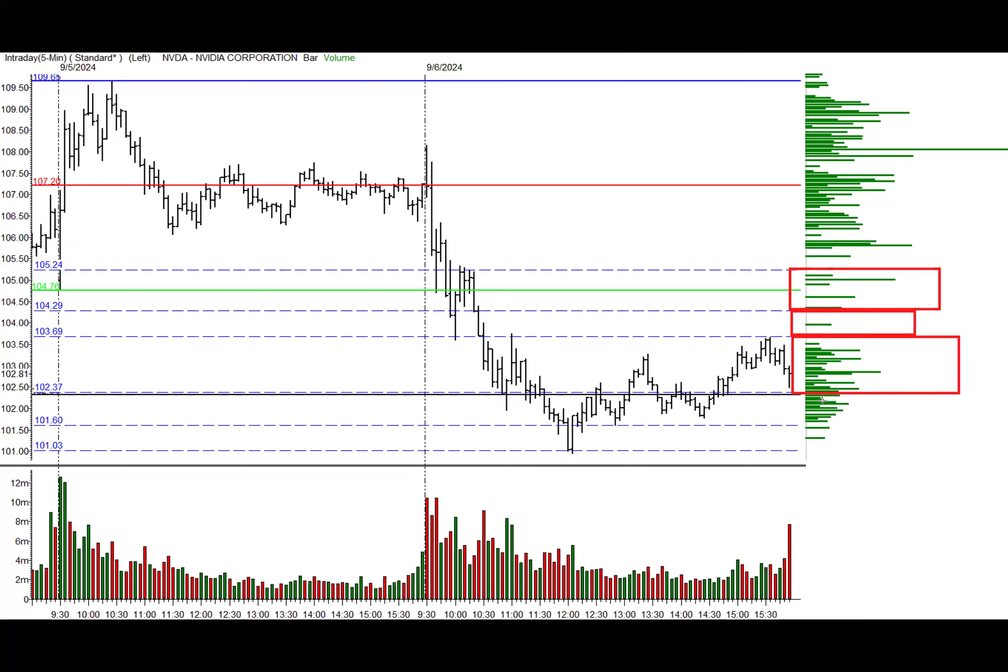
{"action": "left_click_drag", "start_coordinate": [791, 394], "coordinate": [956, 427]}
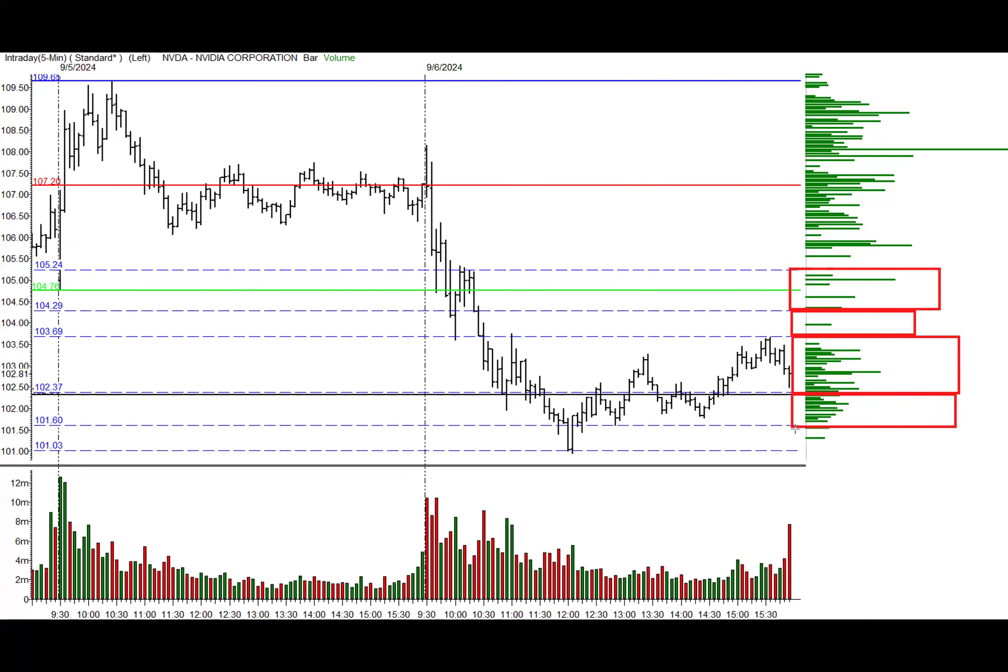
{"action": "left_click_drag", "start_coordinate": [792, 431], "coordinate": [912, 451]}
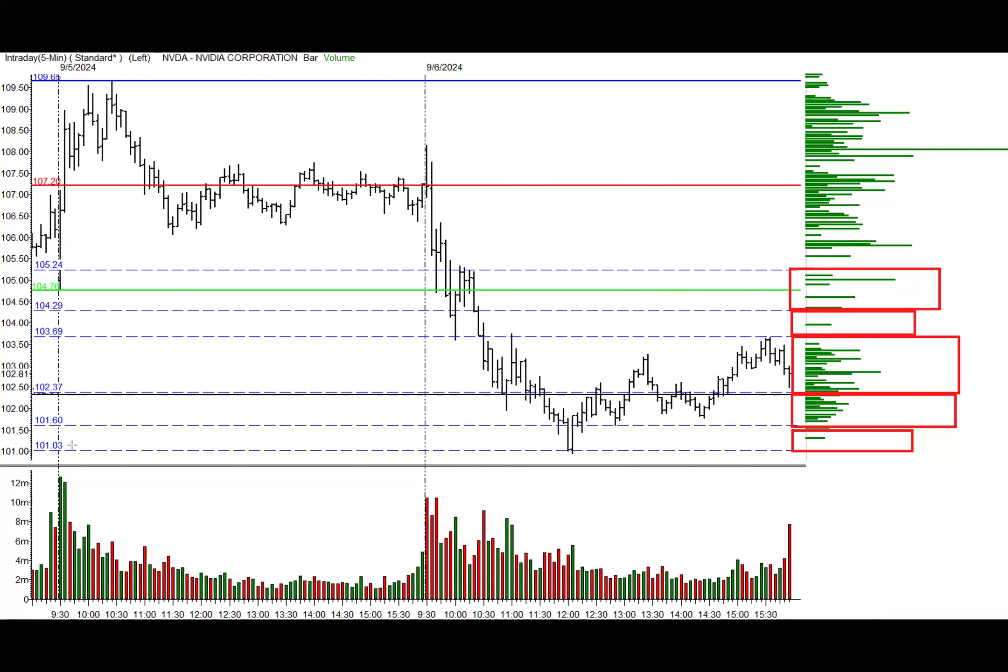
{"action": "key", "text": "e"}
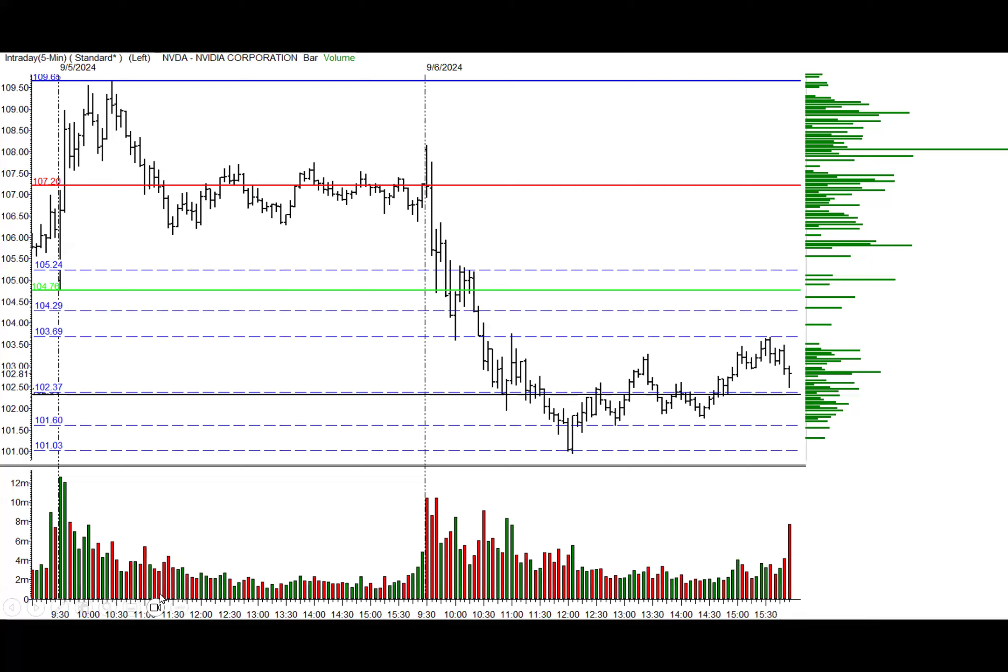
Advance to the NVDA 9/6–9/9/2024 slide and mark the span between the 105.24 and 104.29 levels on both days.
{"action": "left_click", "coordinate": [36, 608]}
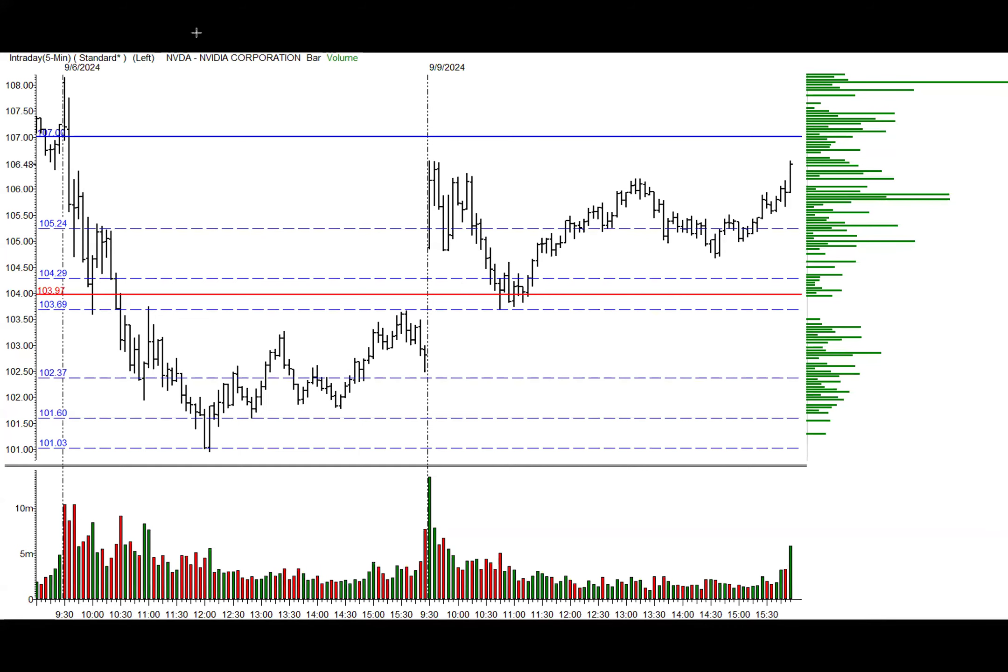
{"action": "left_click_drag", "start_coordinate": [99, 227], "coordinate": [117, 278]}
{"action": "left_click_drag", "start_coordinate": [476, 226], "coordinate": [494, 286]}
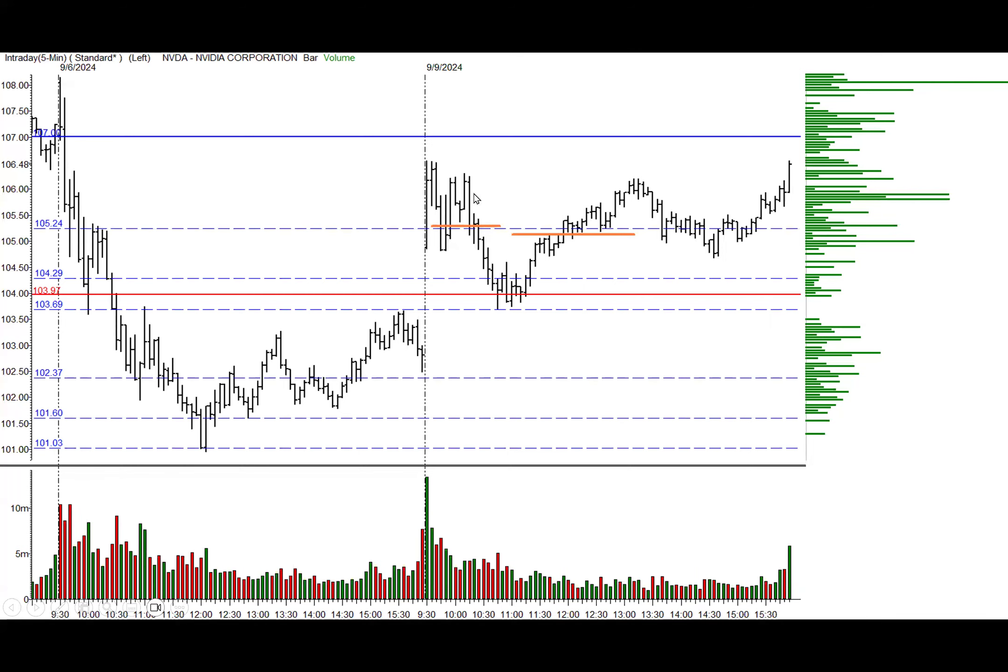
Reveal the Fibonacci retracement levels on the NVDA 9/9/2024 chart, comparing it with the slide before, and end on the retracement slide.
{"action": "left_click", "coordinate": [435, 160]}
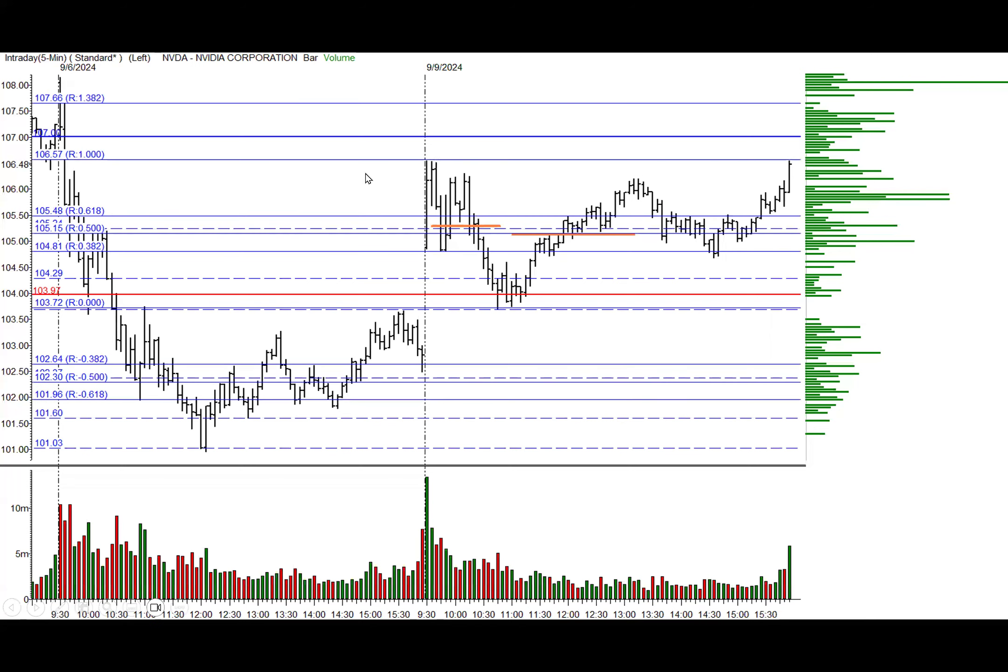
{"action": "left_click", "coordinate": [12, 609]}
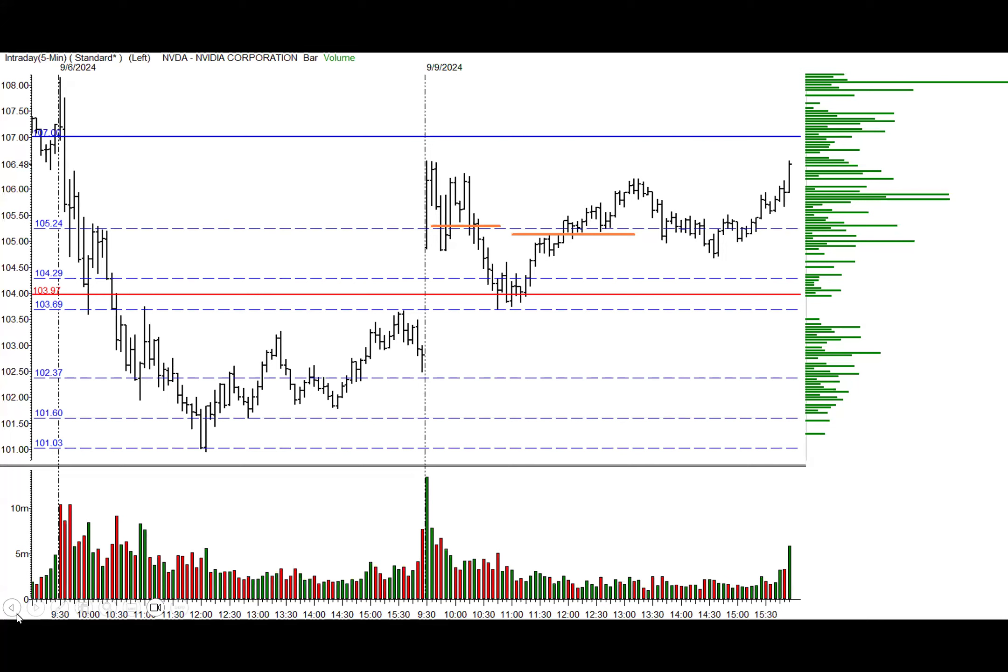
{"action": "left_click", "coordinate": [37, 607]}
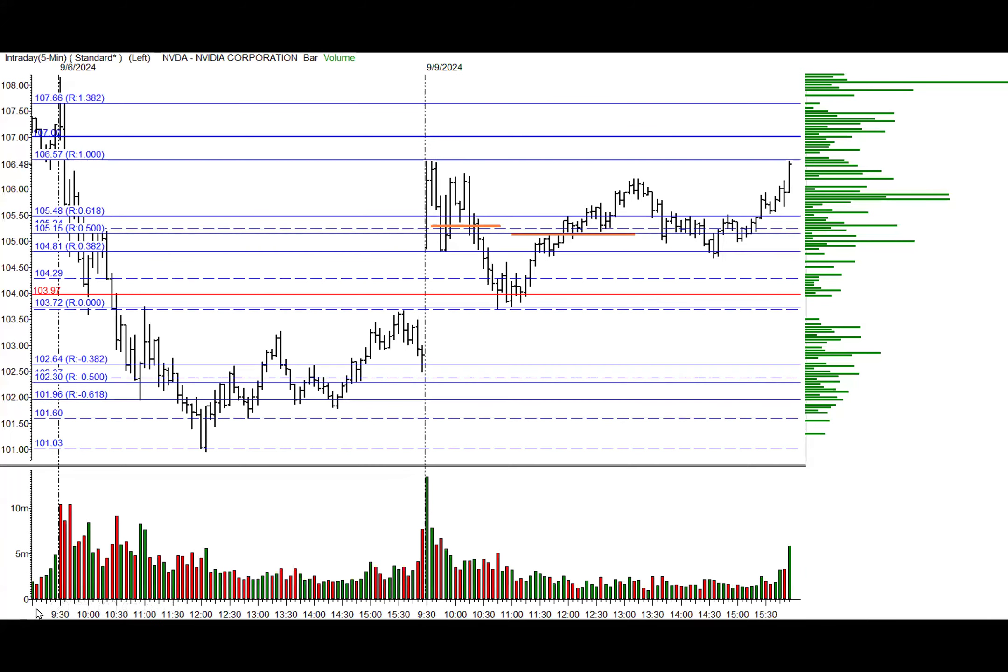
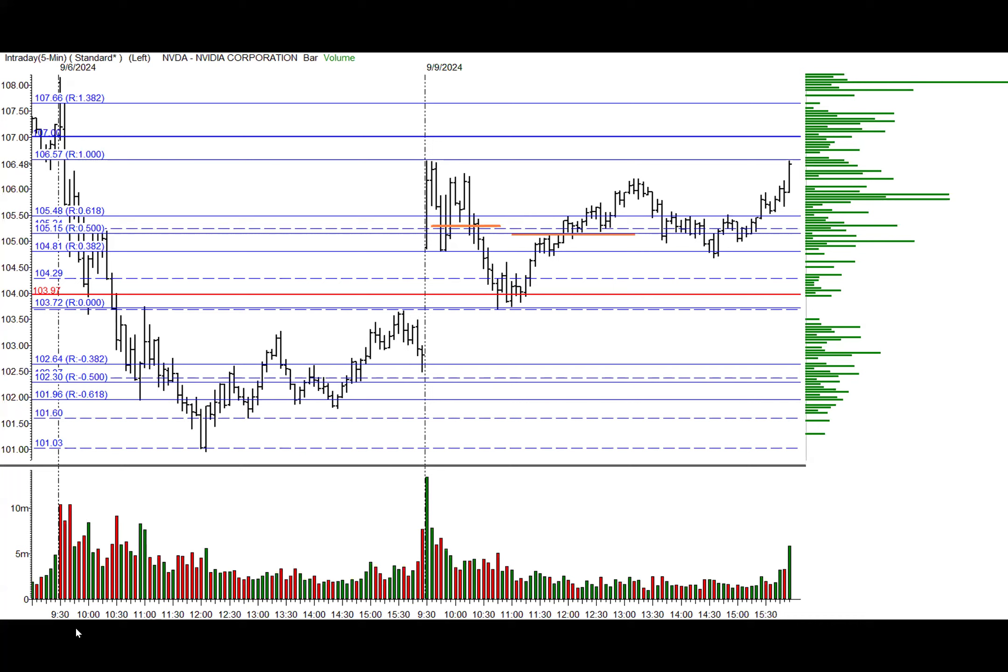
Advance past the MSFT title slide to the MSFT 9/5–9/6/2024 chart and reveal its dashed blue levels.
{"action": "mouse_move", "coordinate": [35, 615]}
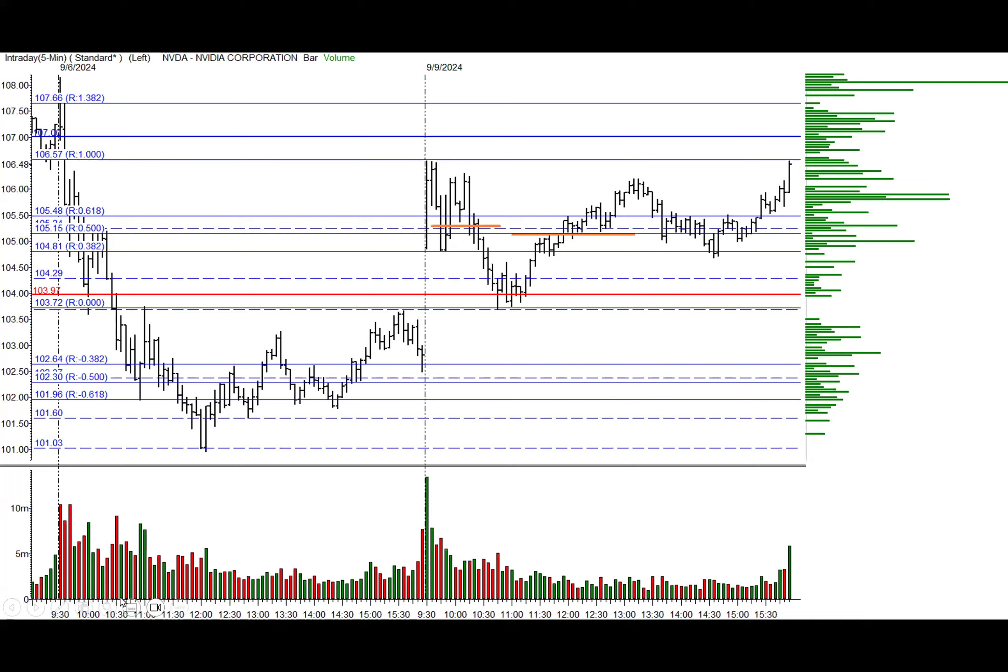
{"action": "left_click", "coordinate": [35, 609]}
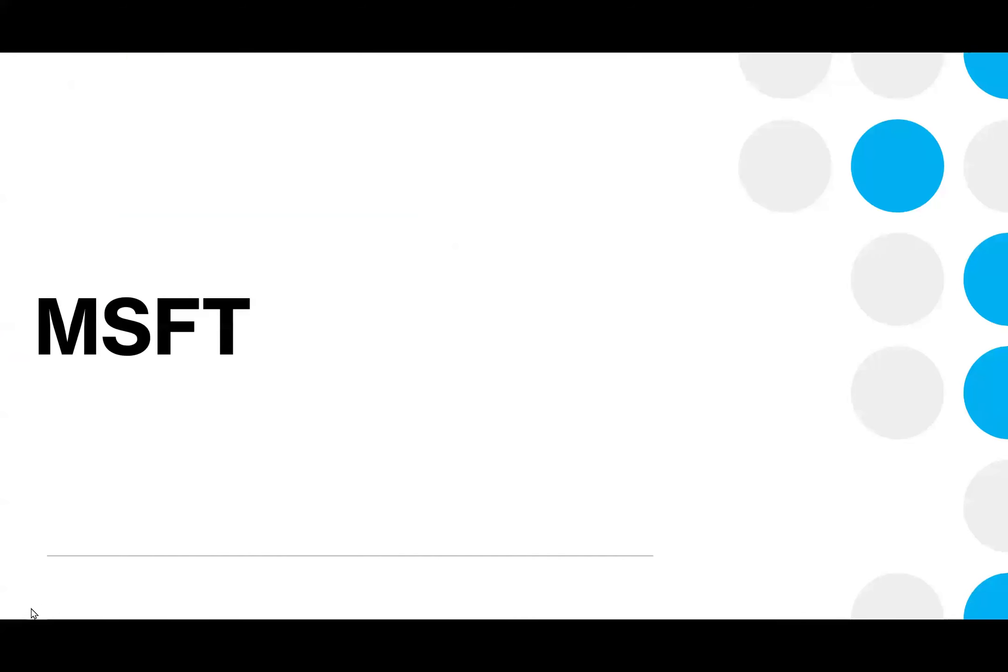
{"action": "left_click", "coordinate": [35, 608]}
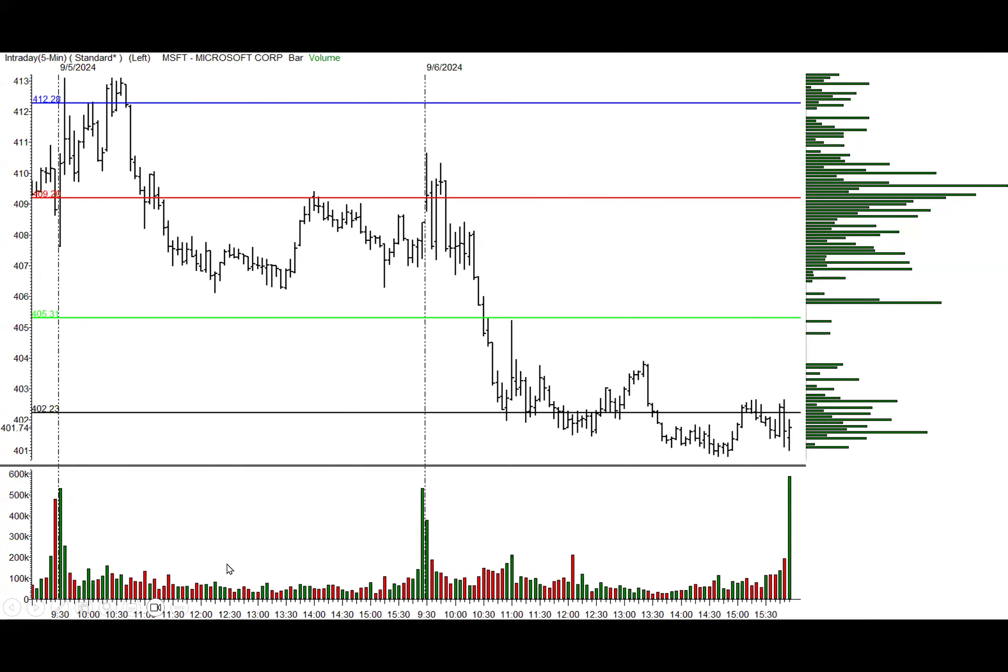
{"action": "left_click", "coordinate": [39, 609]}
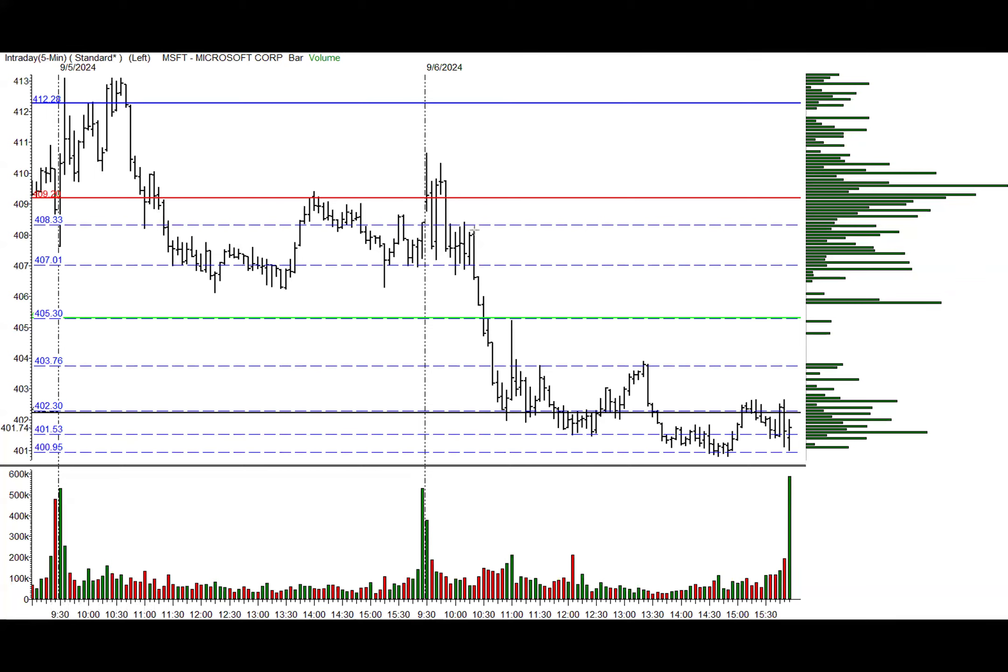
Draw red arrows along the MSFT swings between 407.01 and 408.33 and toward the matching volume profile bars, and clear them.
{"action": "left_click_drag", "start_coordinate": [431, 261], "coordinate": [447, 225]}
{"action": "mouse_move", "coordinate": [450, 225]}
{"action": "left_mouse_down"}
{"action": "mouse_move", "coordinate": [456, 265]}
{"action": "mouse_move", "coordinate": [465, 240]}
{"action": "mouse_move", "coordinate": [469, 261]}
{"action": "mouse_move", "coordinate": [473, 233]}
{"action": "left_mouse_up"}
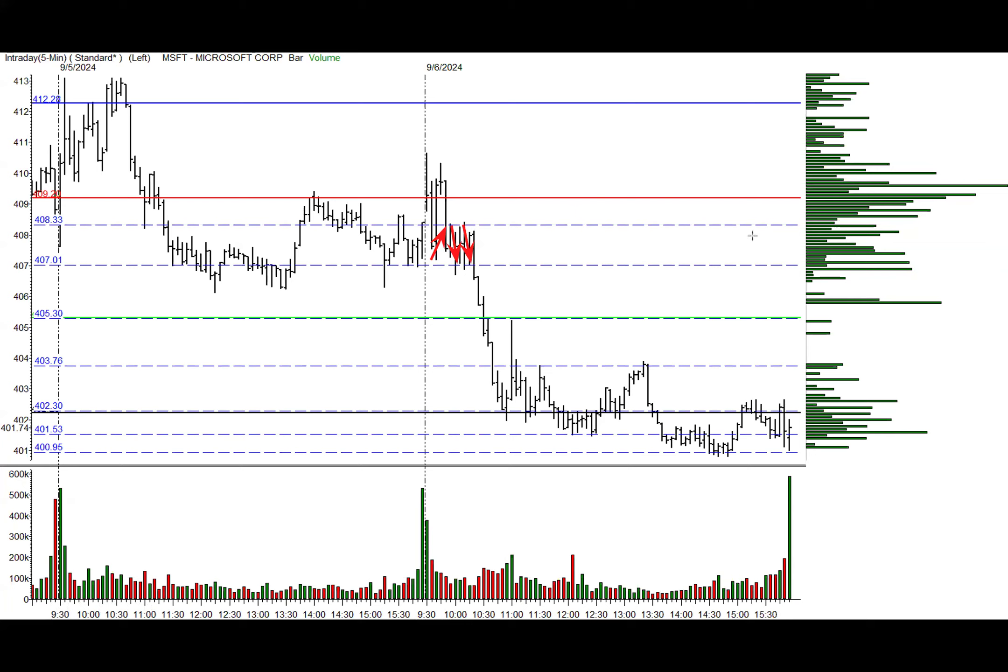
{"action": "left_click_drag", "start_coordinate": [737, 240], "coordinate": [802, 233]}
{"action": "left_click_drag", "start_coordinate": [740, 257], "coordinate": [799, 265]}
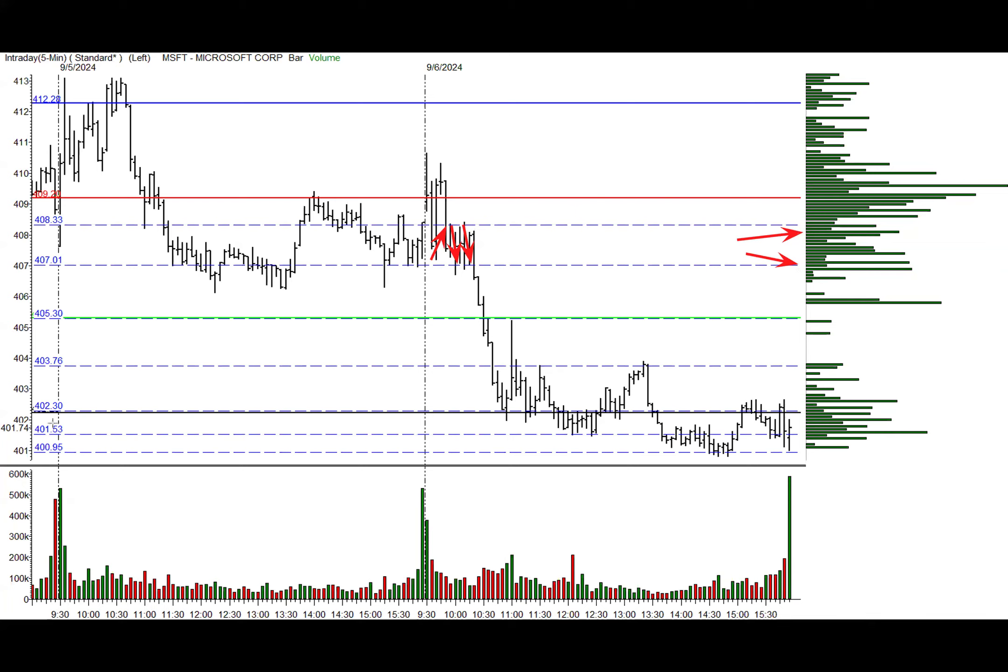
{"action": "key", "text": "Escape"}
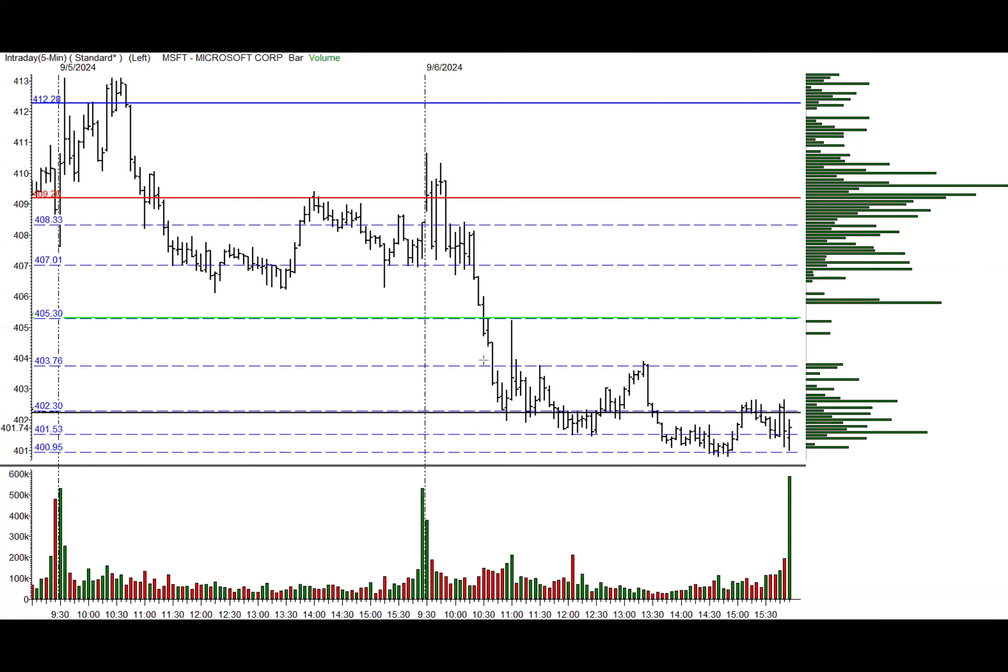
Outline the MSFT price action between 403.76 and 402.30 and between 402.30 and 401.53 with red rectangles.
{"action": "mouse_move", "coordinate": [481, 363]}
{"action": "left_mouse_down"}
{"action": "mouse_move", "coordinate": [569, 364]}
{"action": "mouse_move", "coordinate": [667, 390]}
{"action": "mouse_move", "coordinate": [668, 413]}
{"action": "mouse_move", "coordinate": [654, 412]}
{"action": "left_mouse_up"}
{"action": "left_click_drag", "start_coordinate": [551, 412], "coordinate": [614, 439]}
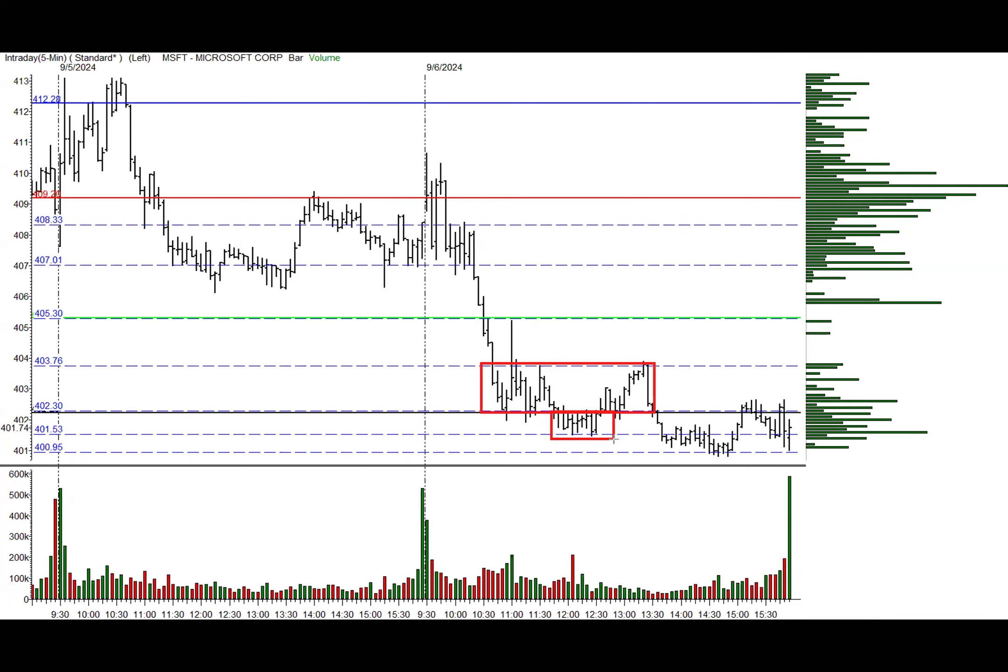
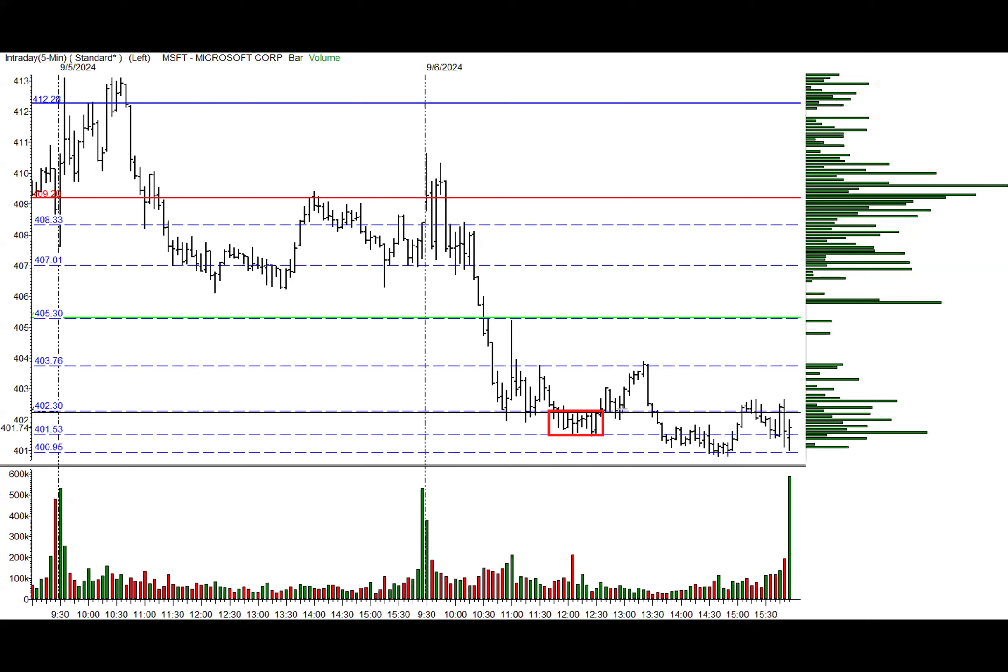
{"action": "left_click_drag", "start_coordinate": [597, 360], "coordinate": [659, 414]}
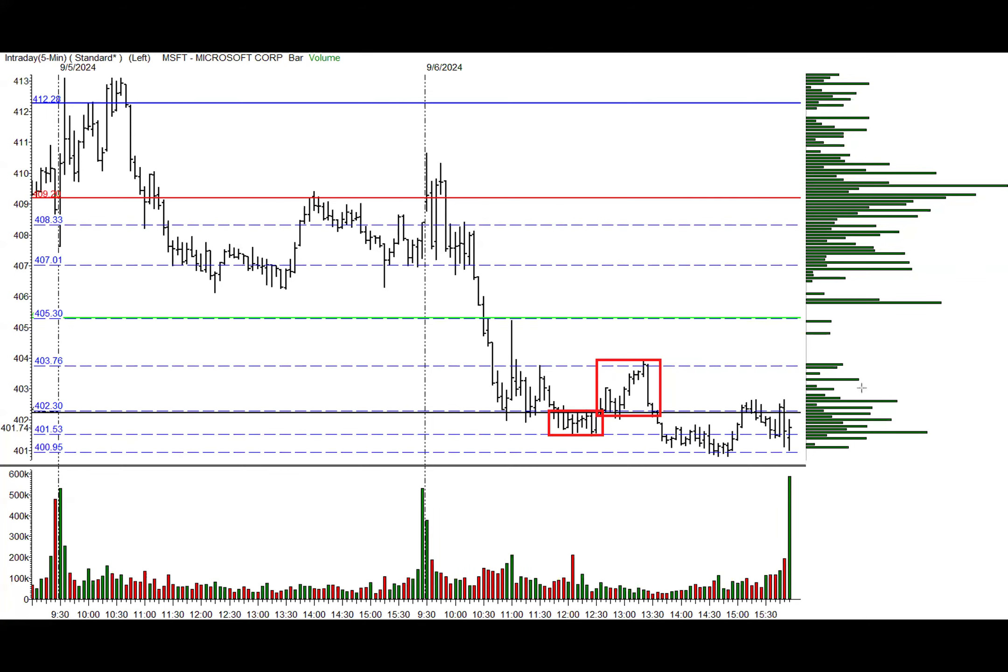
Outline the MSFT volume profile from 403.76 to 402.30, the zone below it, and both together, and clear all marks.
{"action": "left_click_drag", "start_coordinate": [803, 362], "coordinate": [920, 412]}
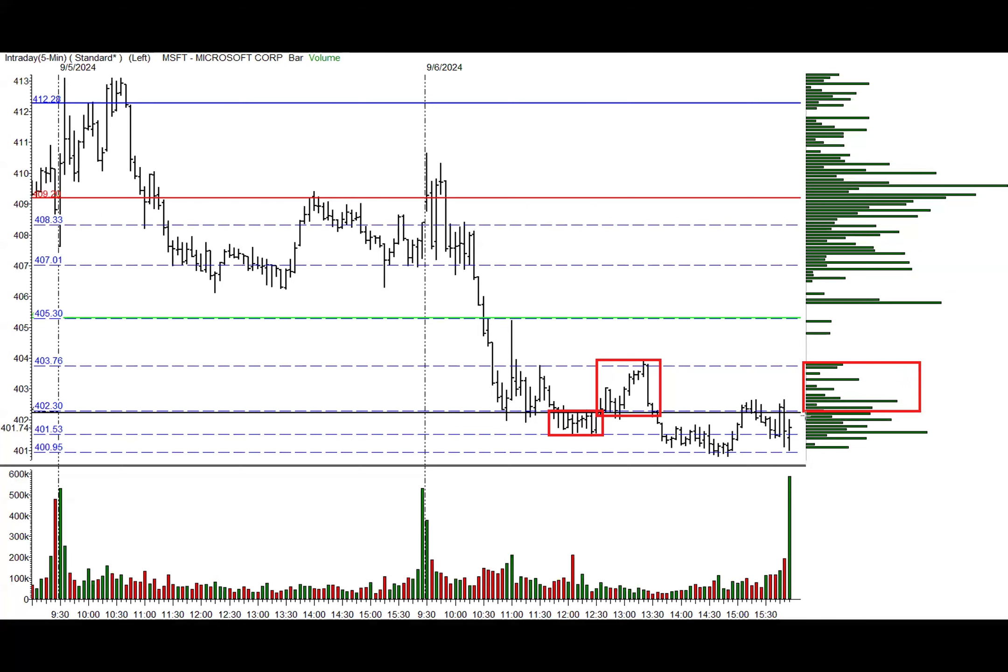
{"action": "left_click_drag", "start_coordinate": [804, 414], "coordinate": [944, 461]}
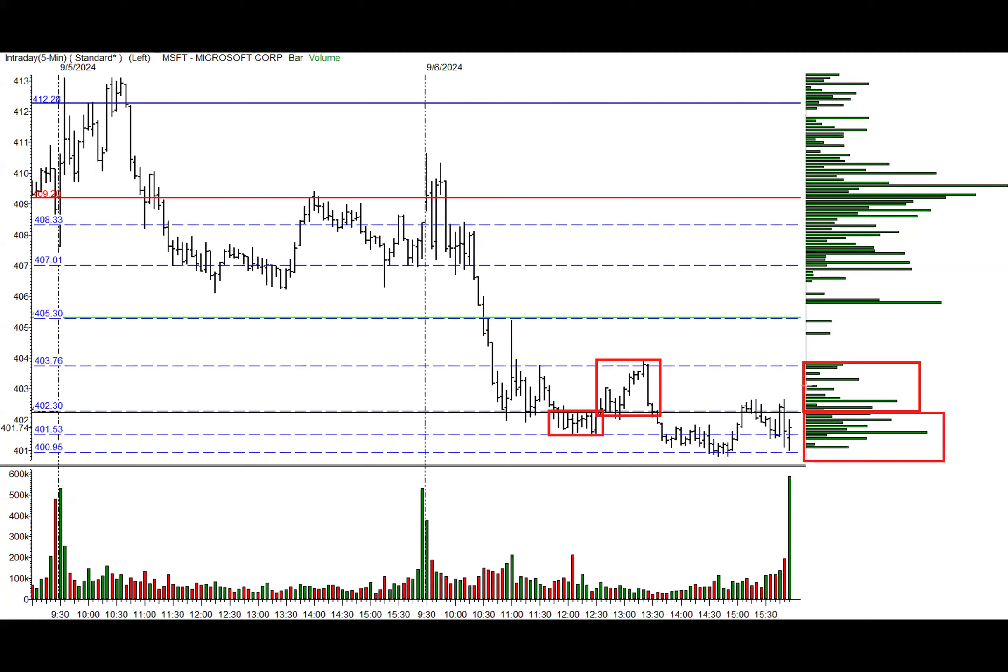
{"action": "left_click_drag", "start_coordinate": [799, 360], "coordinate": [946, 464]}
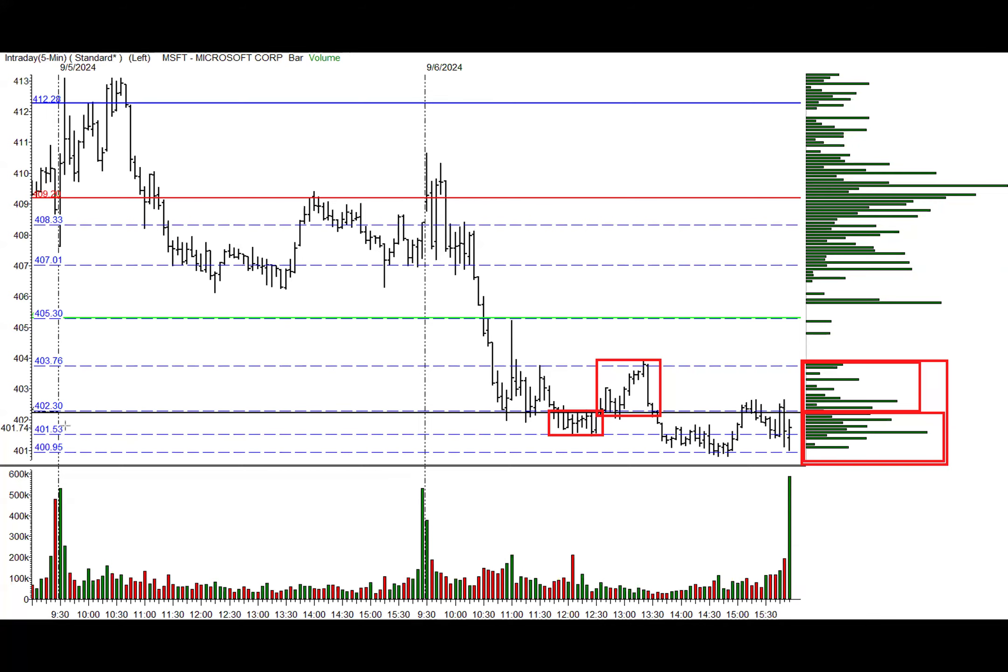
{"action": "key", "text": "Escape"}
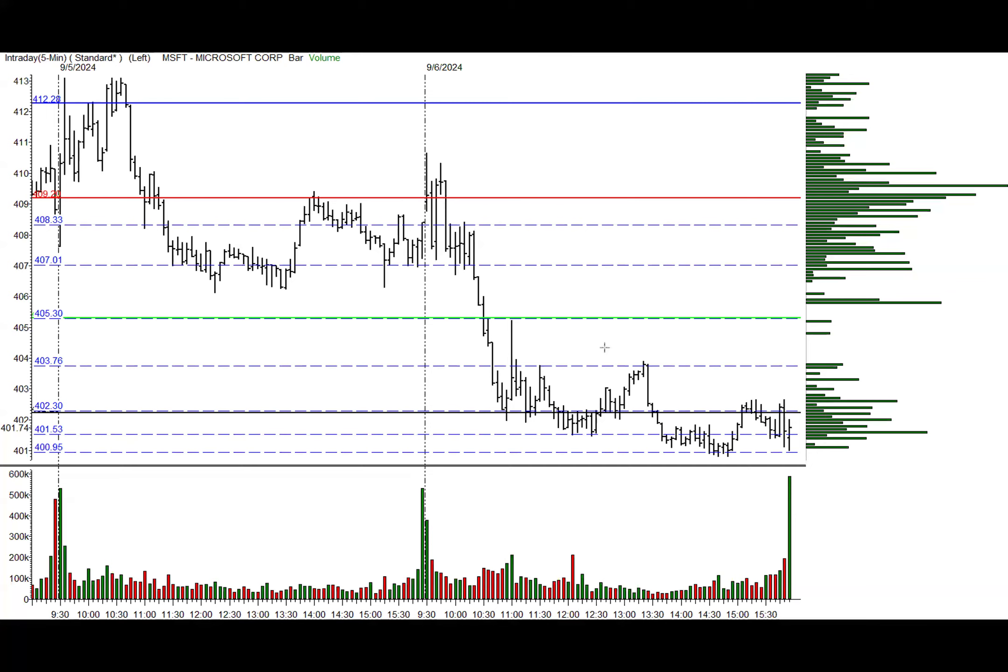
Outline the MSFT range between 403.76 and 402.30 from about 11:00 to 13:30 on 9/6/2024 with a red rectangle.
{"action": "left_click_drag", "start_coordinate": [508, 366], "coordinate": [658, 414]}
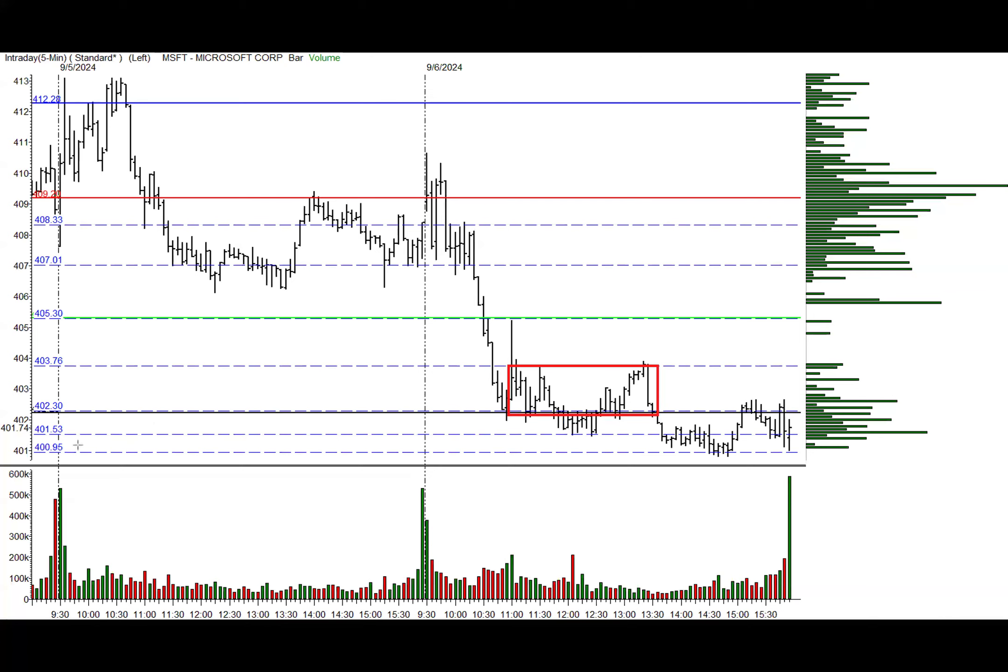
Remove the red rectangle from the 9/6/2024 MSFT chart and advance the slideshow to the 9/9/2024 MSFT chart.
{"action": "key", "text": "ctrl+z"}
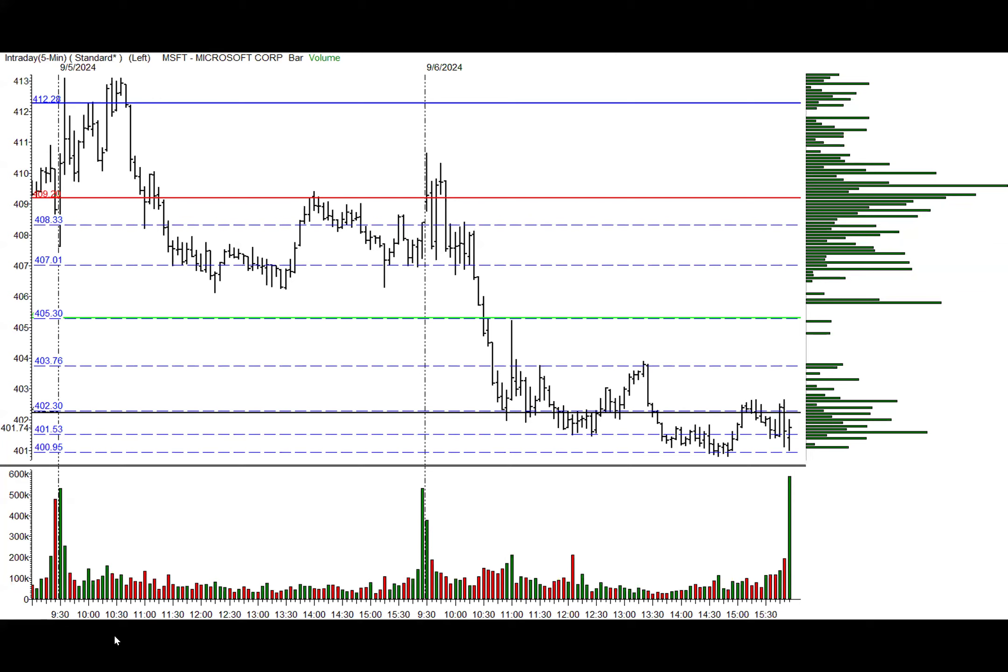
{"action": "mouse_move", "coordinate": [82, 611]}
{"action": "left_click", "coordinate": [37, 608]}
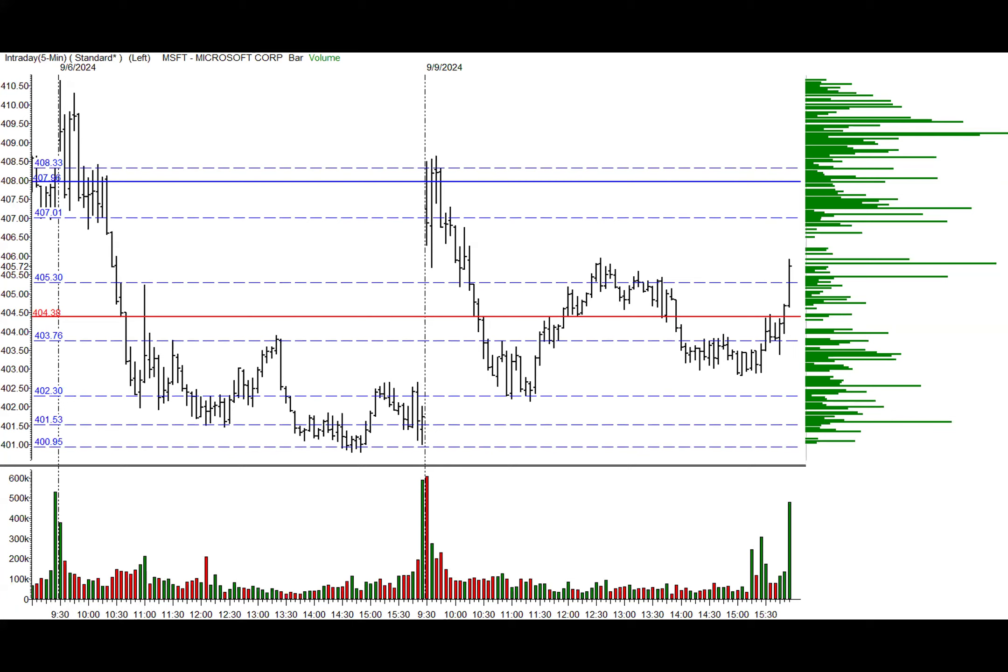
Reveal the orange price markers and the Fibonacci retracement levels between 402.30 and 408.63 on the 9/9/2024 MSFT chart.
{"action": "mouse_move", "coordinate": [334, 608]}
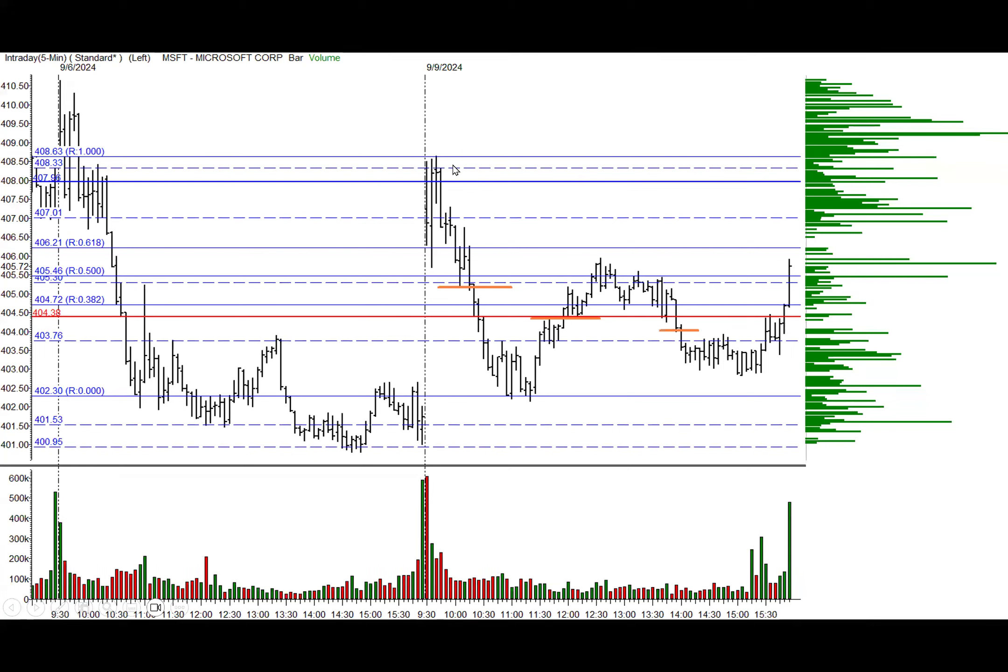
{"action": "left_click", "coordinate": [520, 405]}
{"action": "key", "text": "Left"}
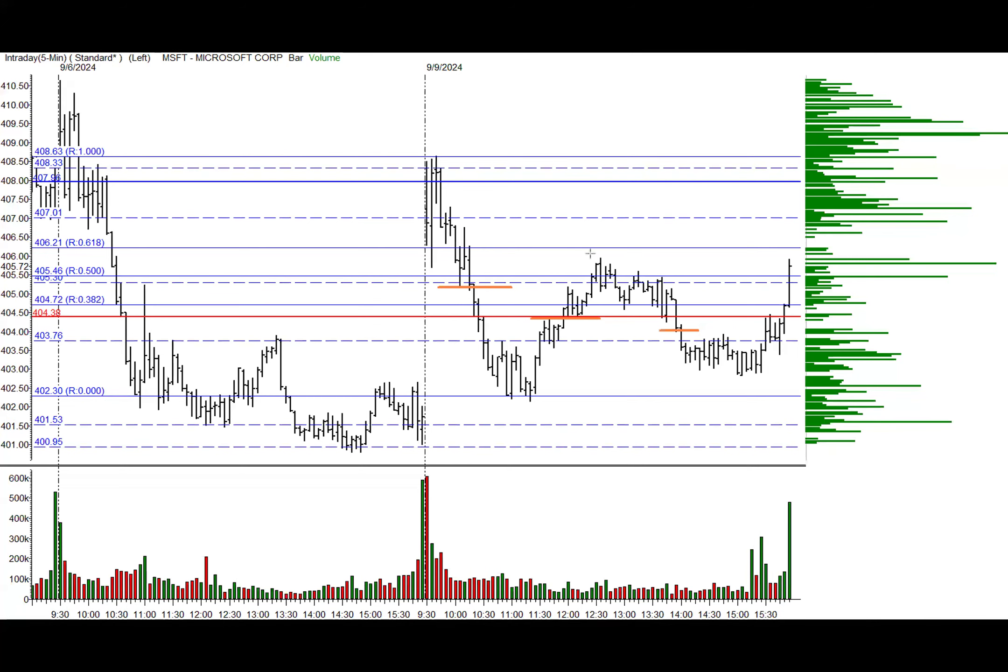
Outline the MSFT ranges around 405.30 from about 13:00 to 14:00 and below 403.76 after 14:00 with red rectangles, and clear them.
{"action": "left_click_drag", "start_coordinate": [616, 270], "coordinate": [683, 312]}
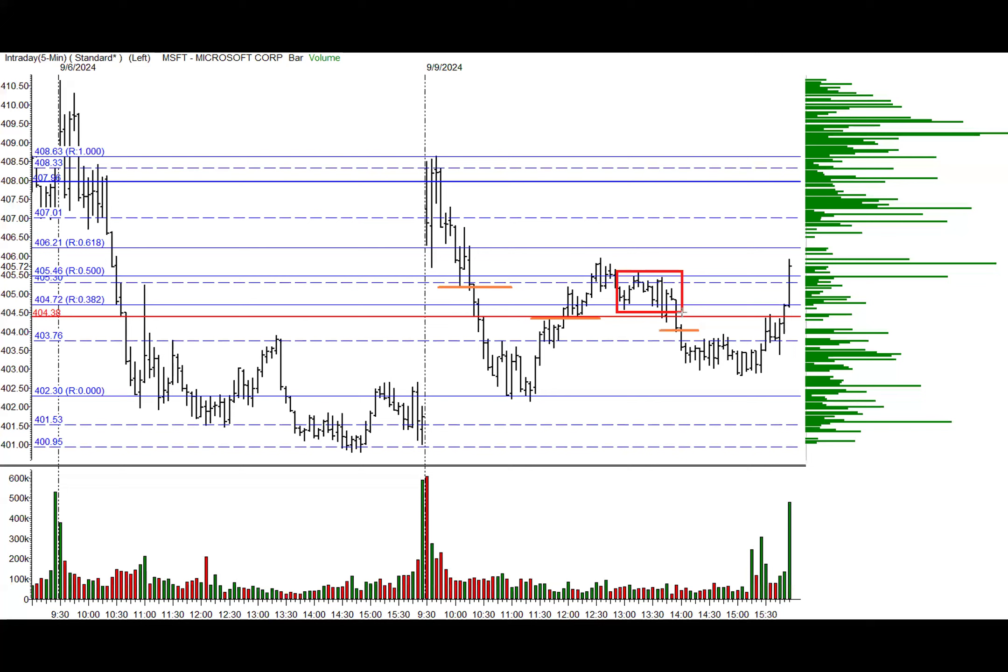
{"action": "mouse_move", "coordinate": [677, 338]}
{"action": "left_mouse_down"}
{"action": "mouse_move", "coordinate": [756, 340]}
{"action": "mouse_move", "coordinate": [785, 377]}
{"action": "left_mouse_up"}
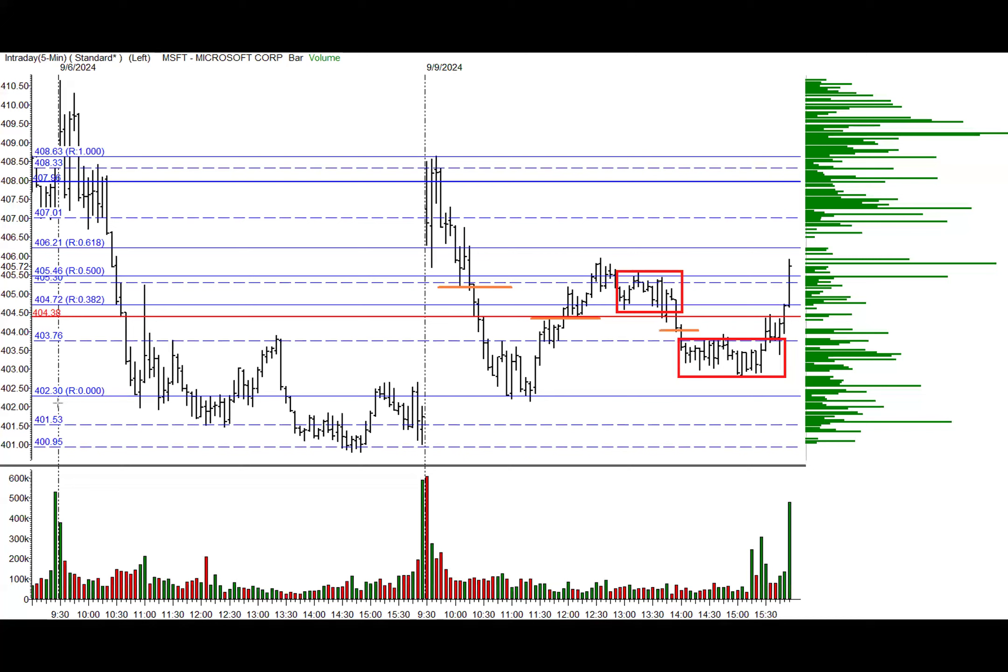
{"action": "key", "text": "Delete"}
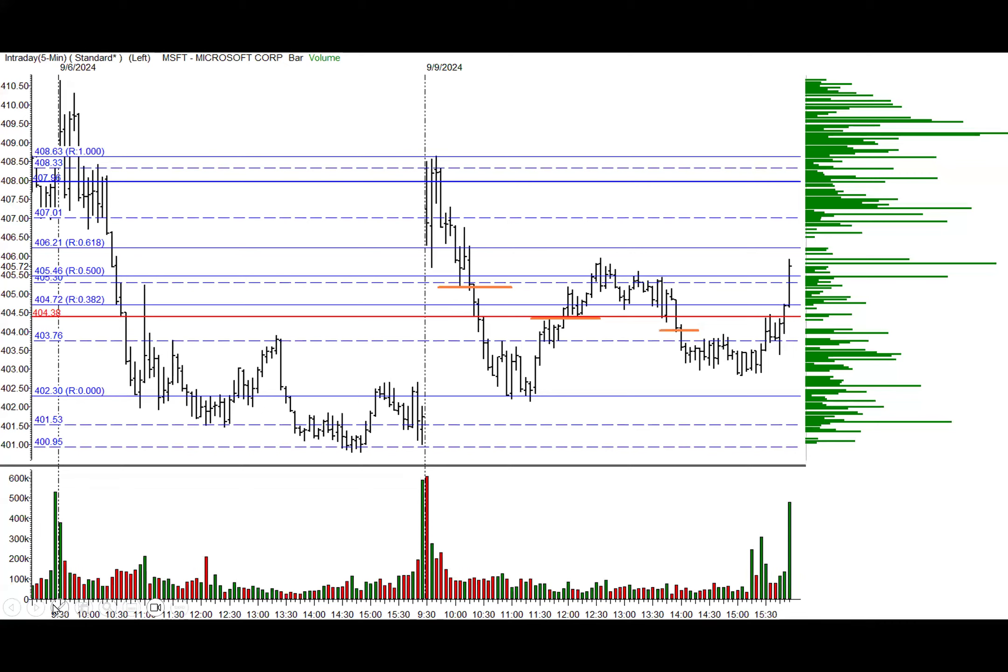
Advance past the META title slide to the 9/6/2024 META chart and reveal its dashed volume profile levels.
{"action": "left_click", "coordinate": [37, 607]}
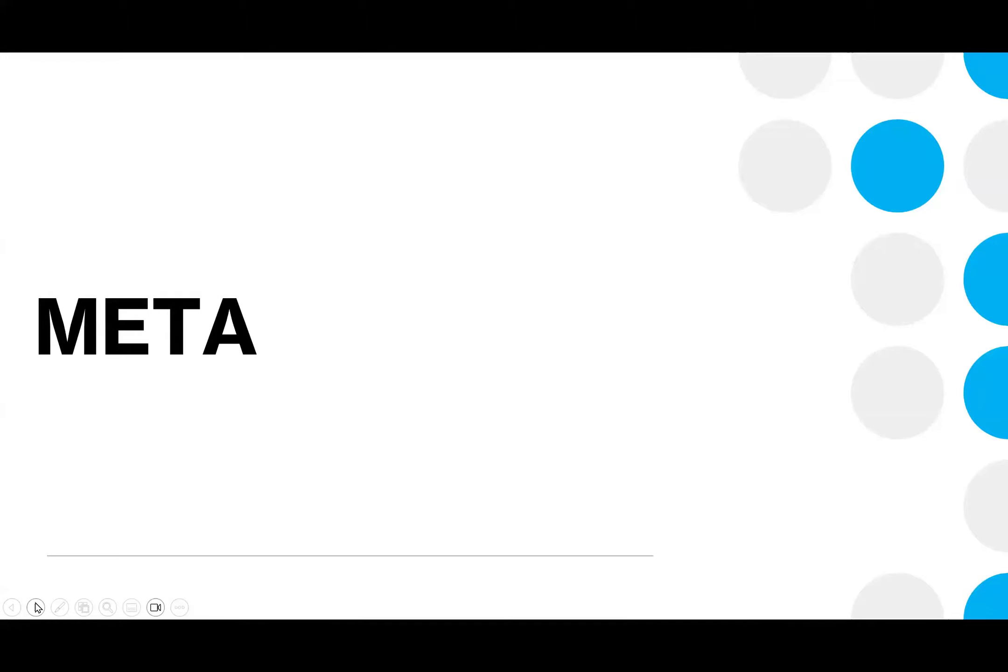
{"action": "key", "text": "Right"}
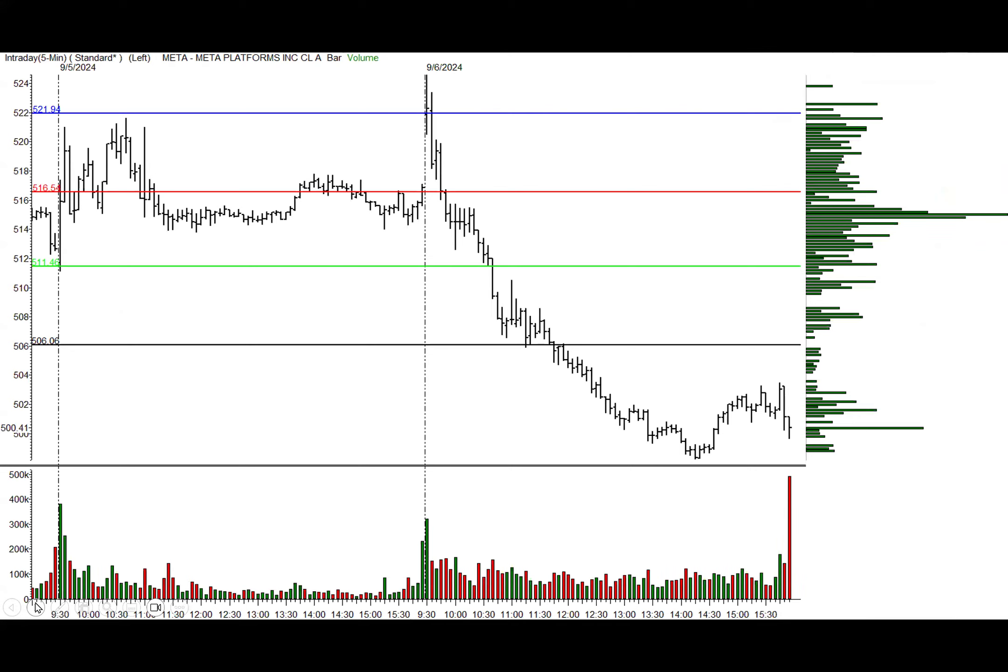
{"action": "left_click", "coordinate": [36, 607]}
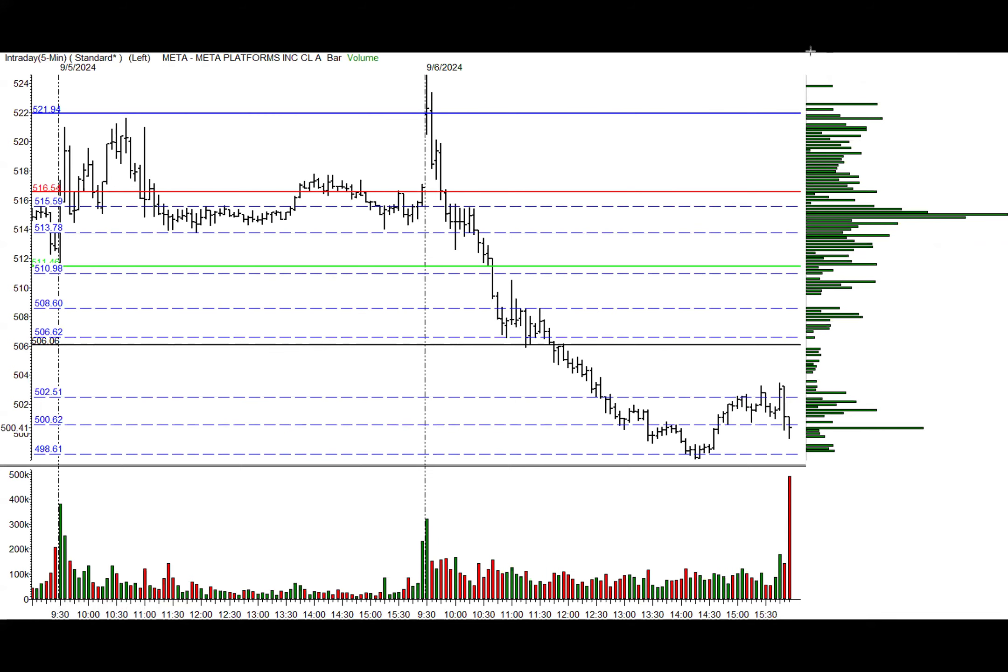
Outline the META price zones at 515.59–513.78, 508.60–506.62, 506.06–502.51, 502.51–500.62 and 500.62–498.61 on 9/6/2024 with red rectangles.
{"action": "left_click_drag", "start_coordinate": [438, 203], "coordinate": [483, 232]}
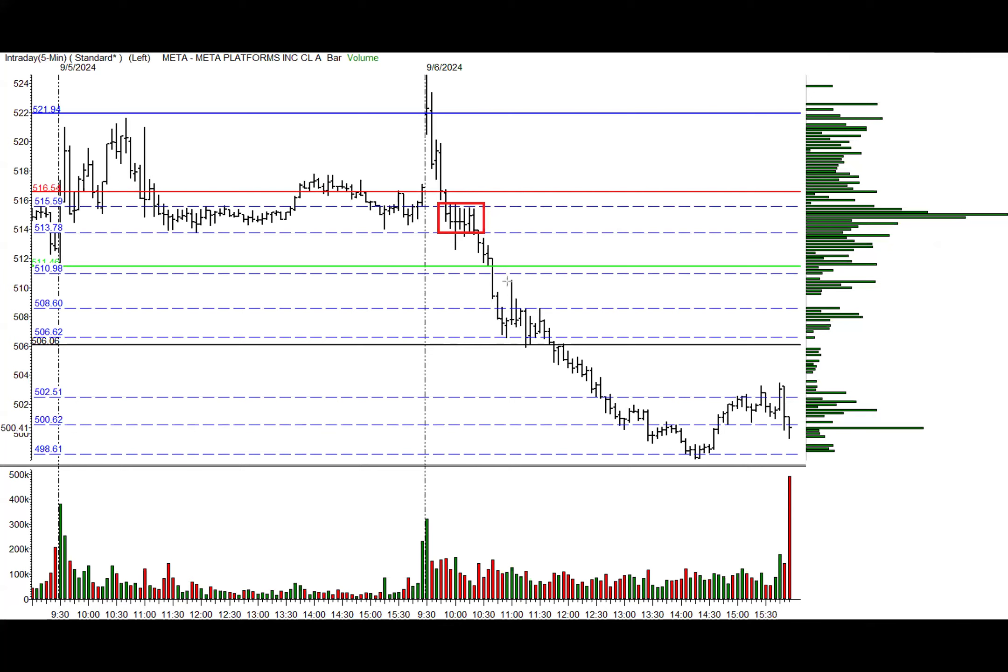
{"action": "mouse_move", "coordinate": [494, 304]}
{"action": "left_mouse_down"}
{"action": "mouse_move", "coordinate": [560, 333]}
{"action": "mouse_move", "coordinate": [557, 342]}
{"action": "left_mouse_up"}
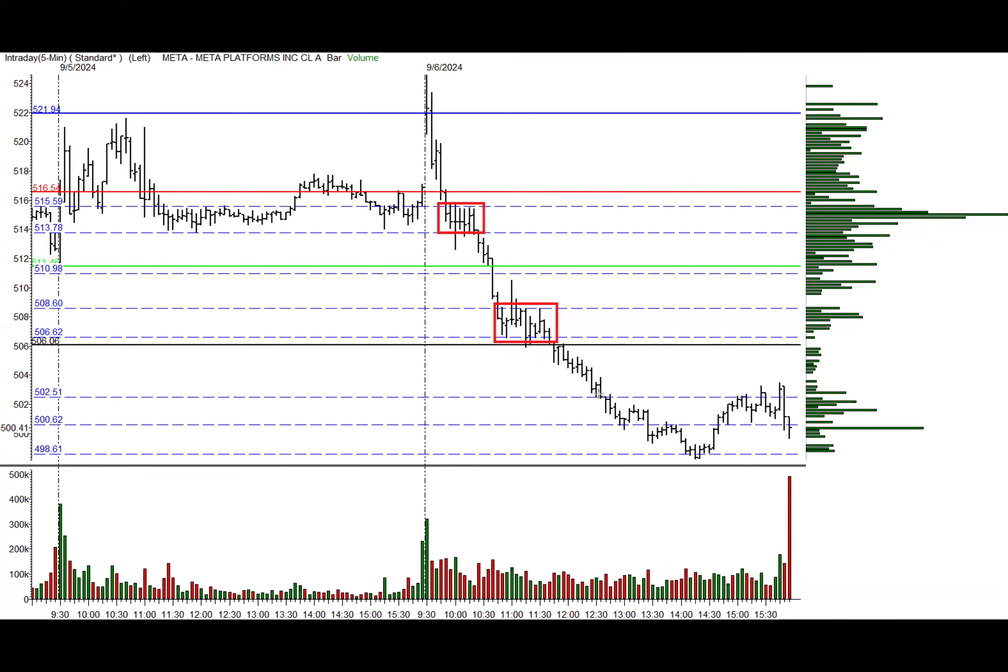
{"action": "left_click_drag", "start_coordinate": [598, 396], "coordinate": [793, 392]}
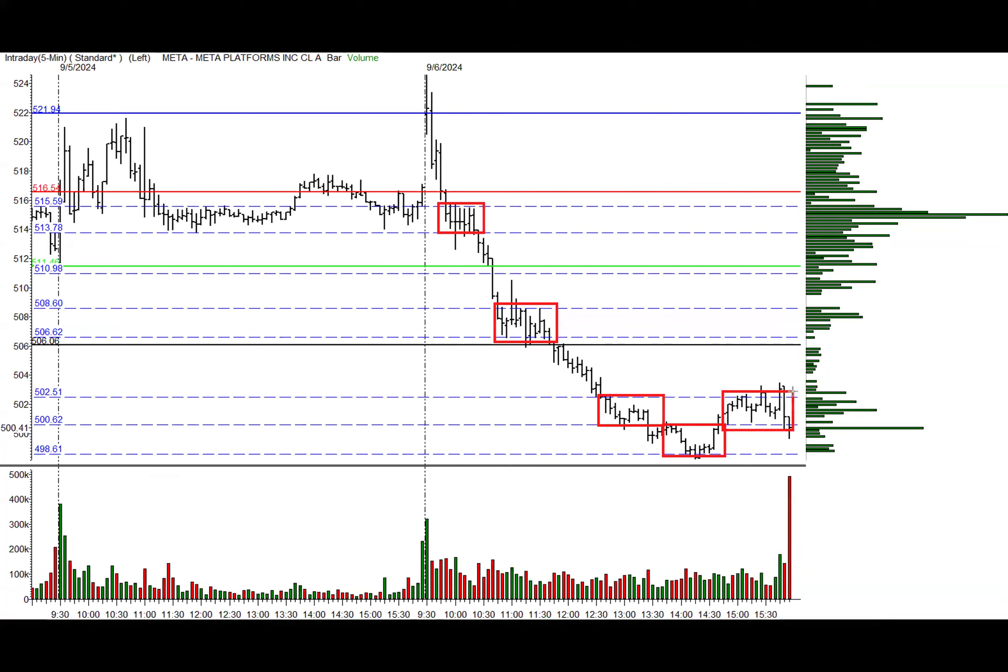
{"action": "left_click_drag", "start_coordinate": [550, 346], "coordinate": [607, 396]}
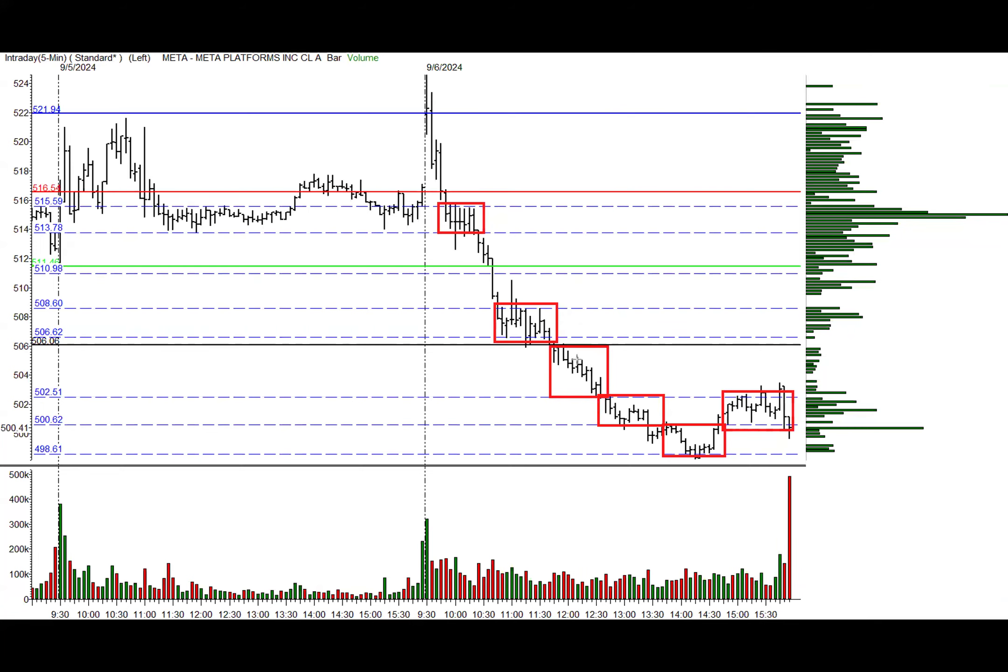
{"action": "left_click_drag", "start_coordinate": [552, 346], "coordinate": [830, 372]}
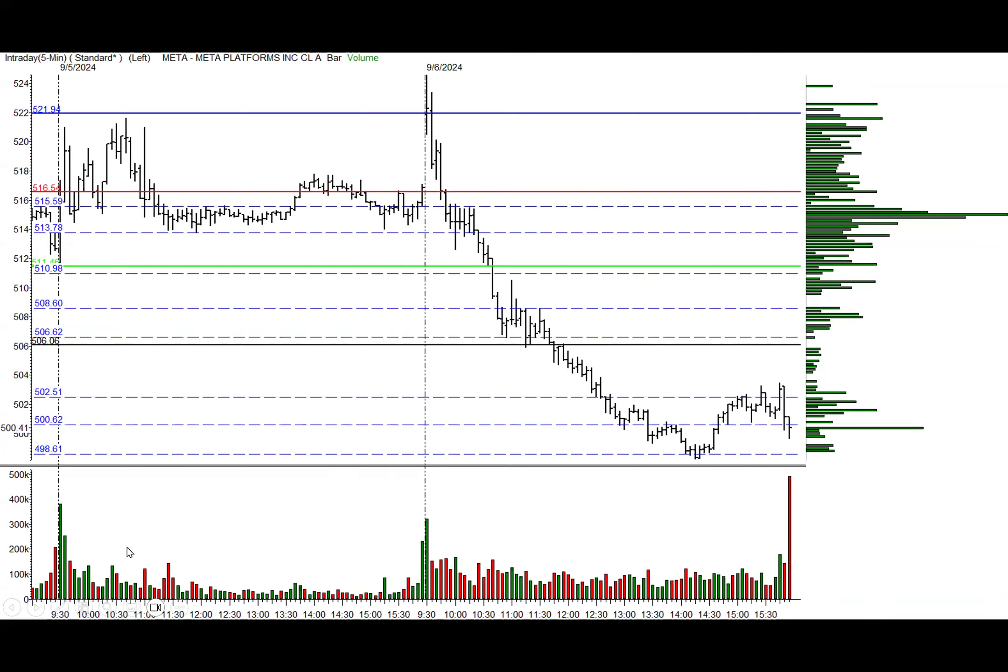
Present the 9/9/2024 META chart with its orange markers, and draw and clear a red line near 505 from about 10:40 to the close.
{"action": "left_click", "coordinate": [37, 608]}
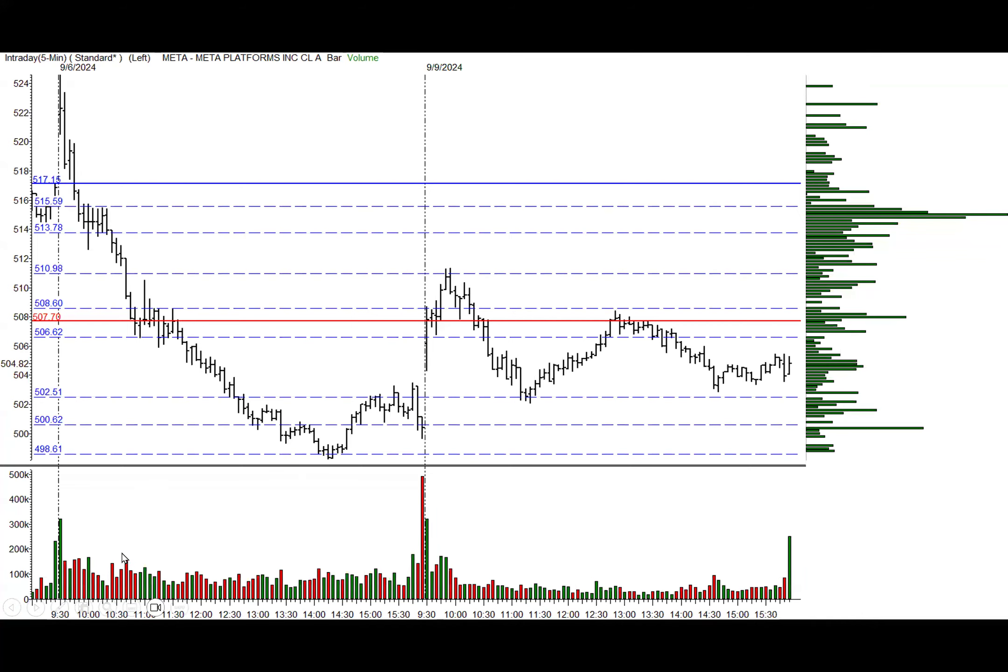
{"action": "left_click", "coordinate": [36, 608]}
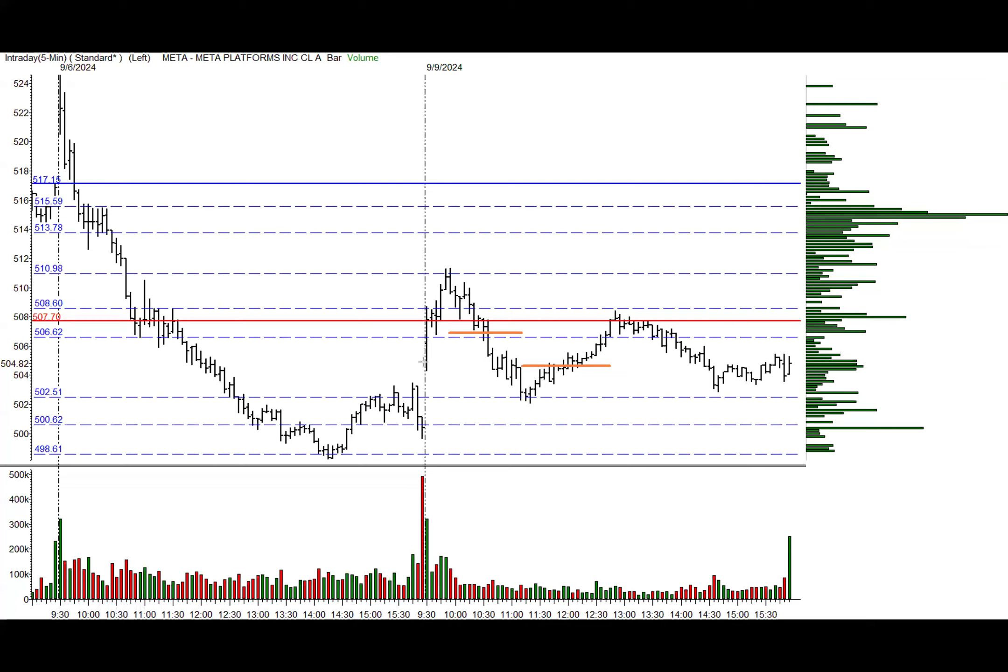
{"action": "left_click_drag", "start_coordinate": [490, 363], "coordinate": [799, 360]}
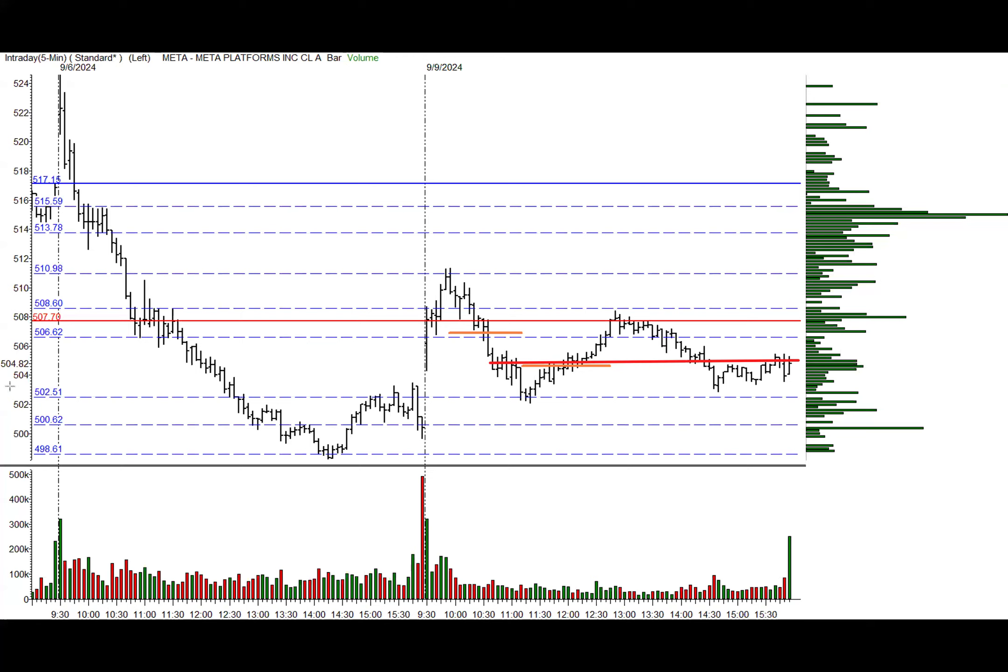
{"action": "key", "text": "Delete"}
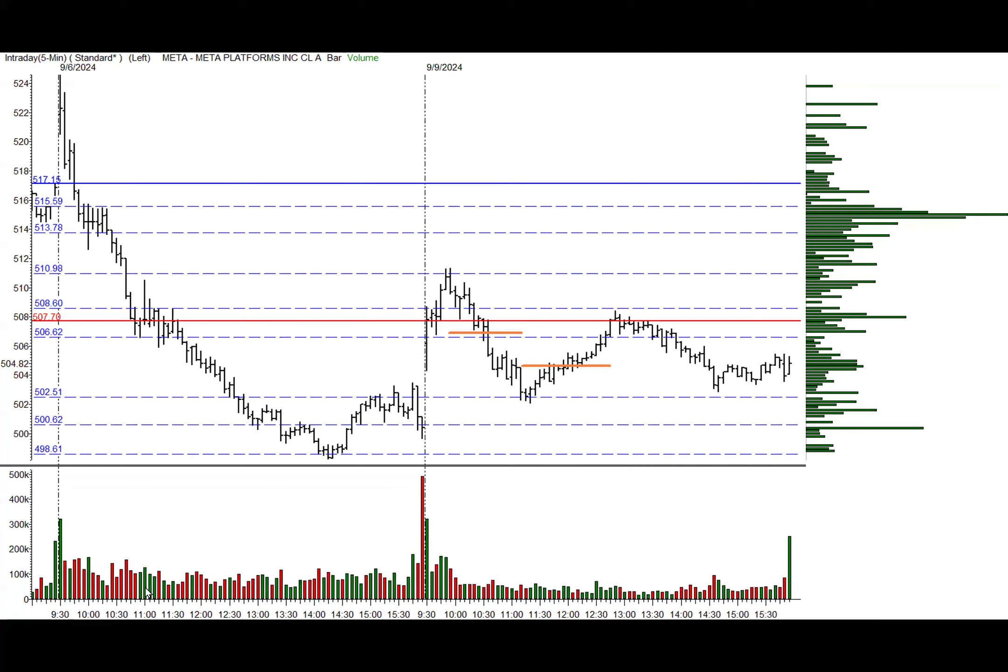
Reveal the Fibonacci levels on the 9/9/2024 META chart and advance to the Trade Results slide.
{"action": "mouse_move", "coordinate": [154, 607]}
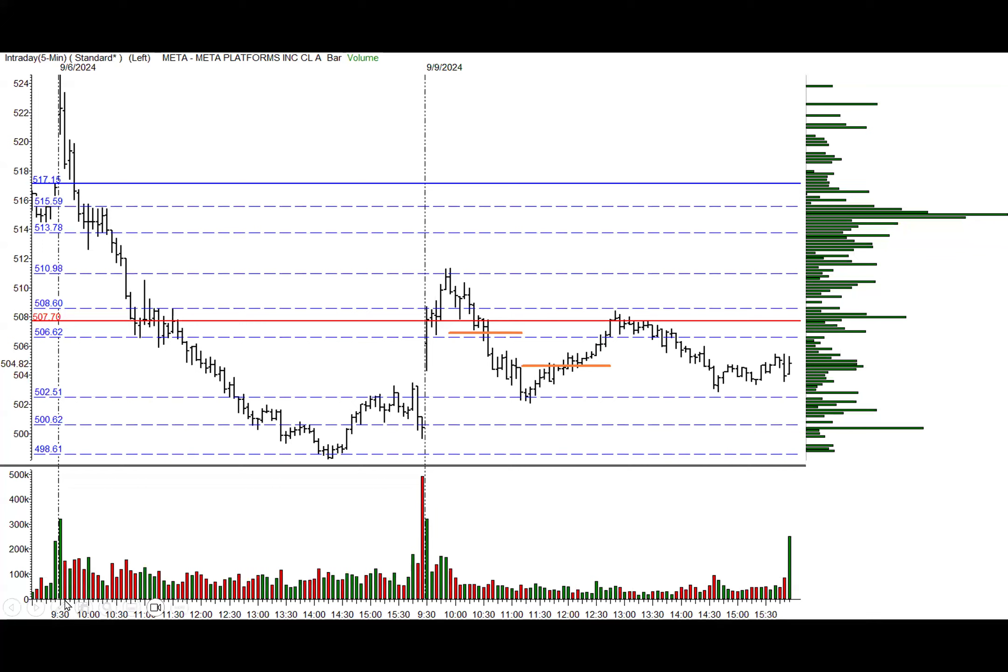
{"action": "left_click", "coordinate": [37, 607]}
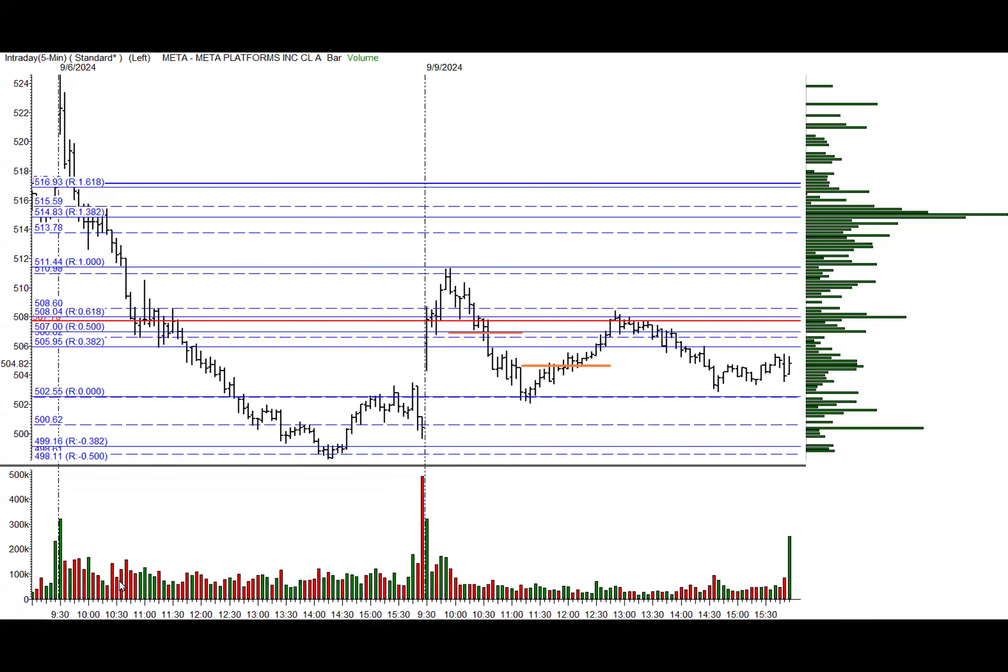
{"action": "mouse_move", "coordinate": [36, 609]}
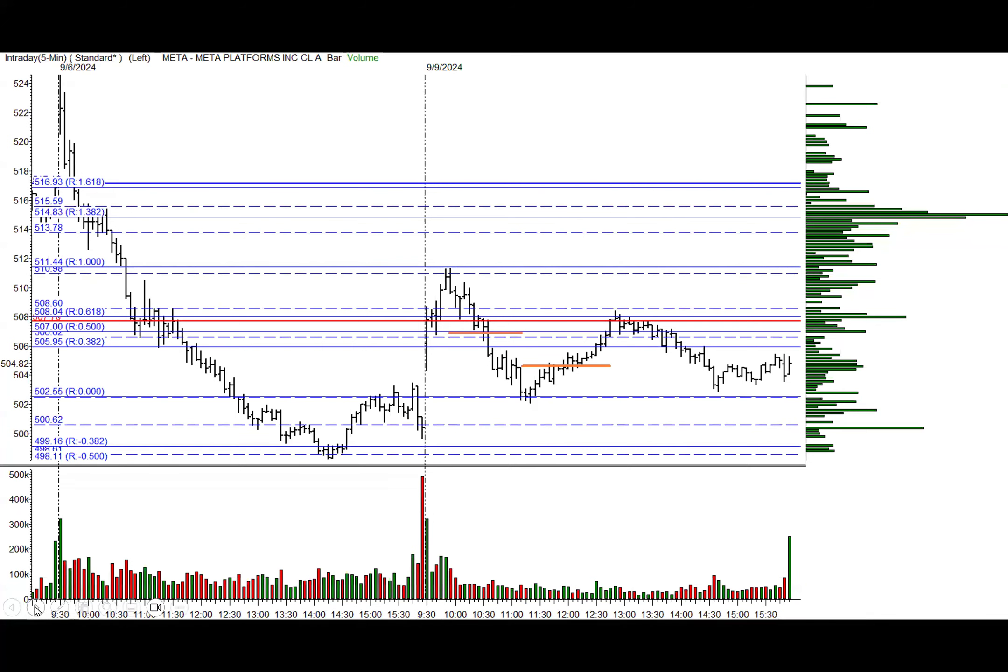
{"action": "left_click", "coordinate": [36, 609]}
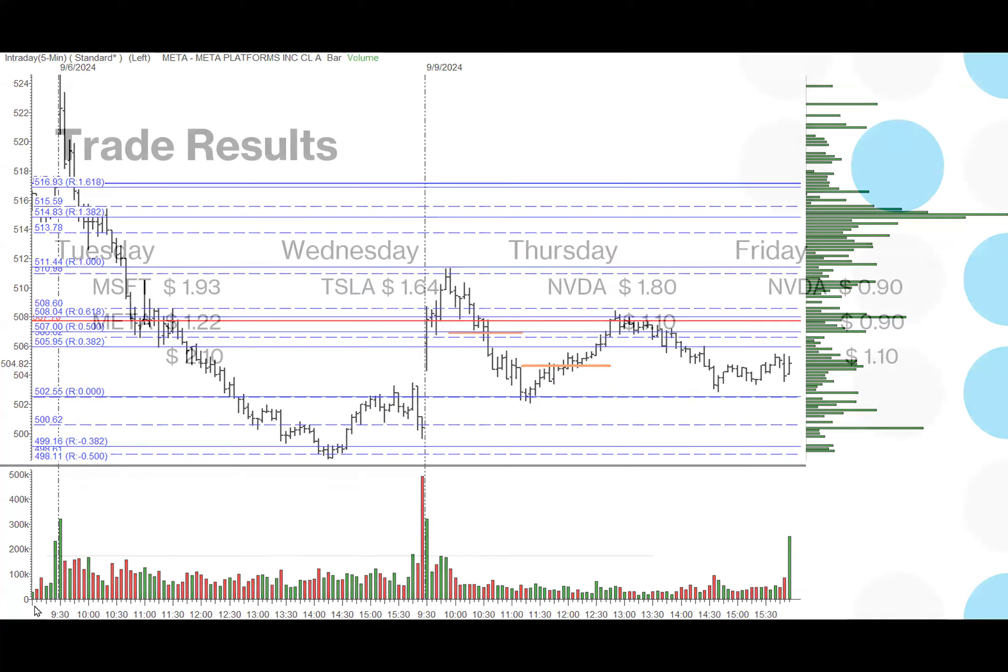